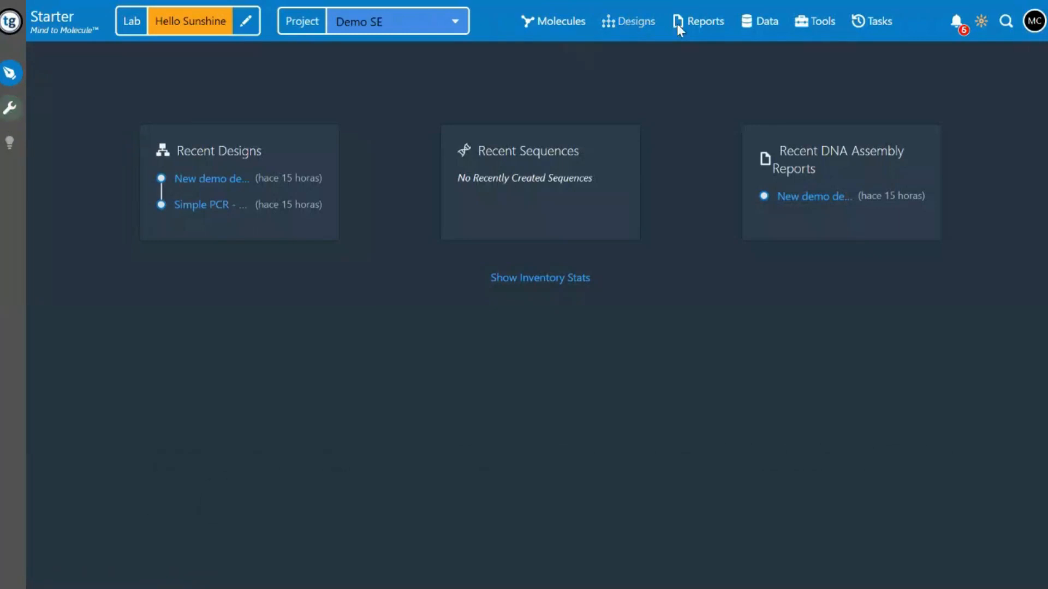
Look over the molecule types, design entries and data collections available for the Demo SE project
{"action": "left_click", "coordinate": [562, 25]}
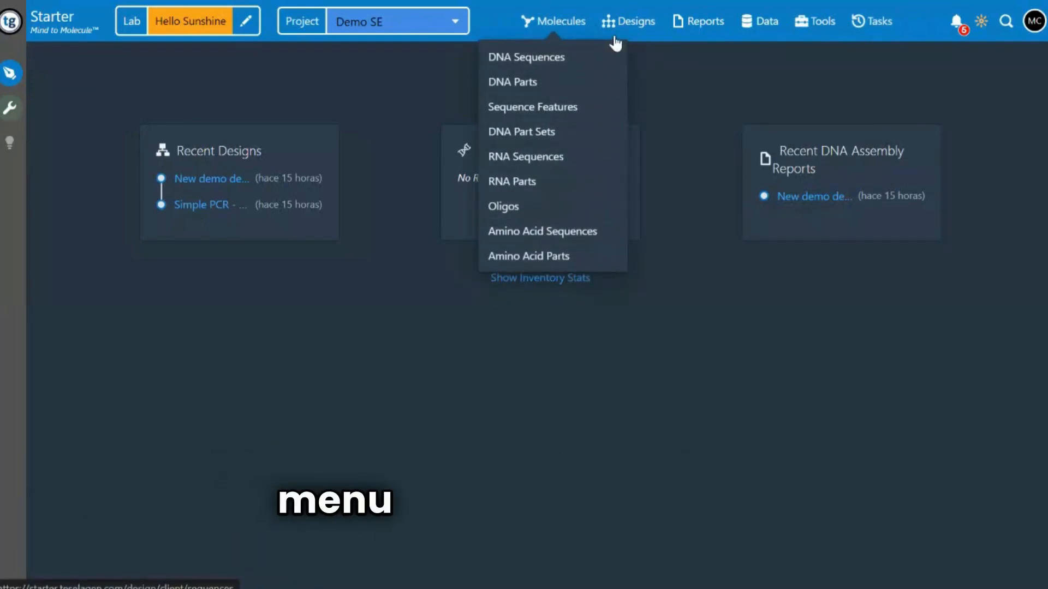
{"action": "left_click", "coordinate": [635, 24]}
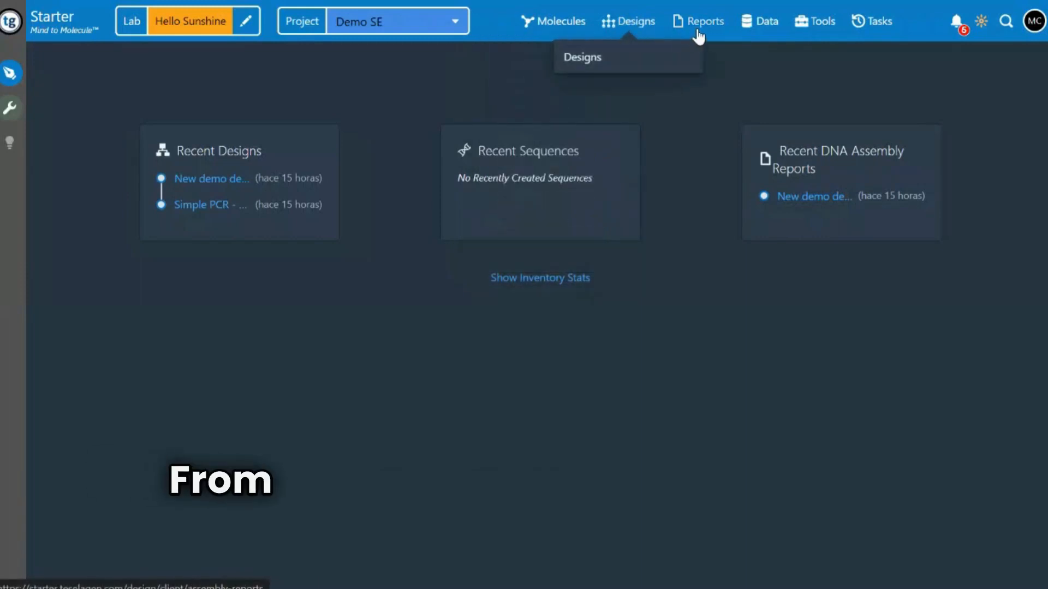
{"action": "left_click", "coordinate": [766, 30]}
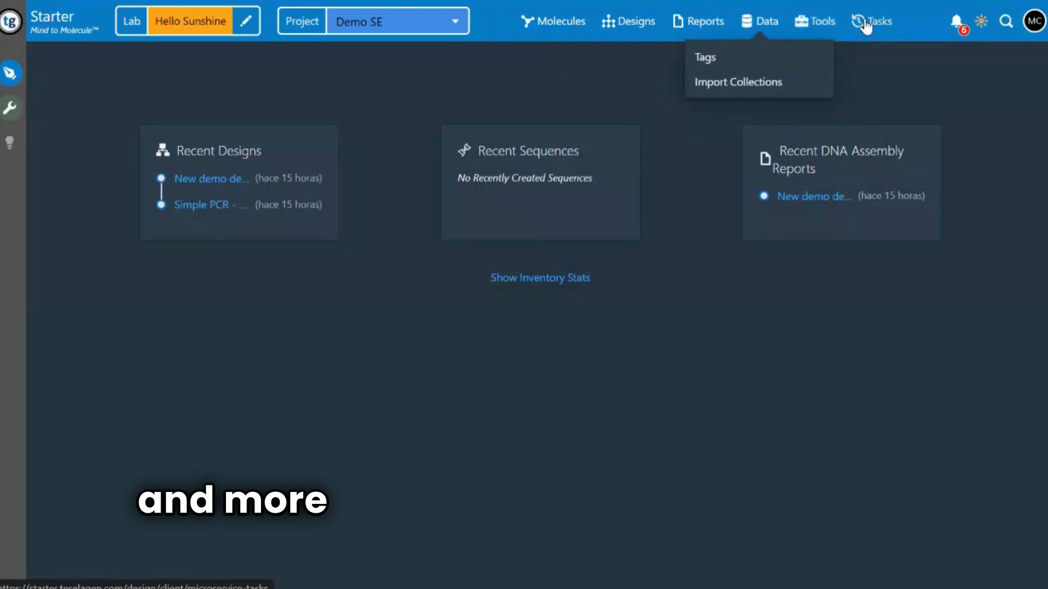
Examine both design-creation tools in the Tool Library, the microservice task list and the account options
{"action": "left_click", "coordinate": [819, 22]}
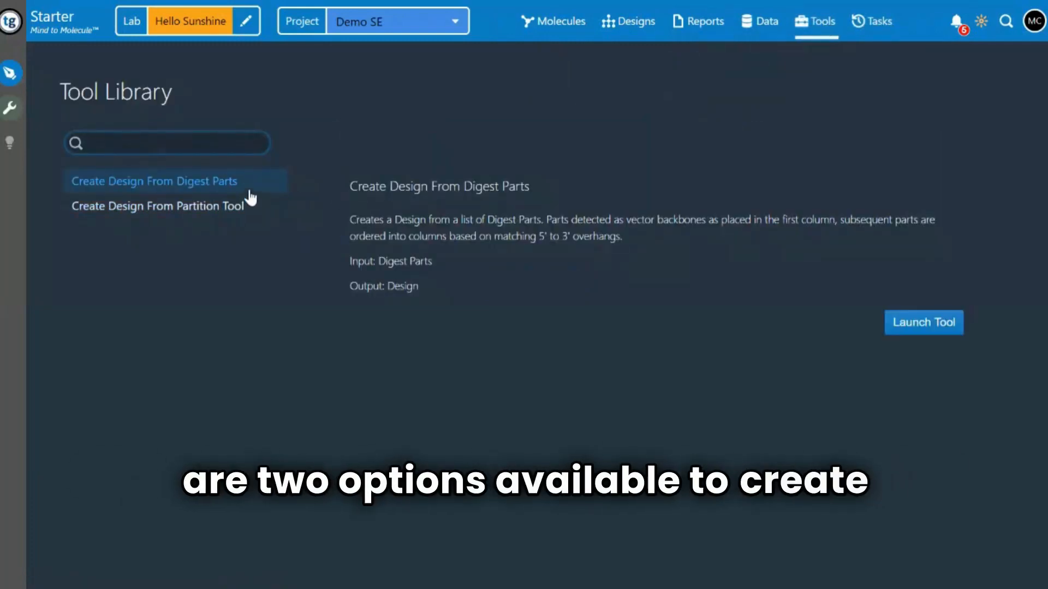
{"action": "left_click", "coordinate": [252, 208]}
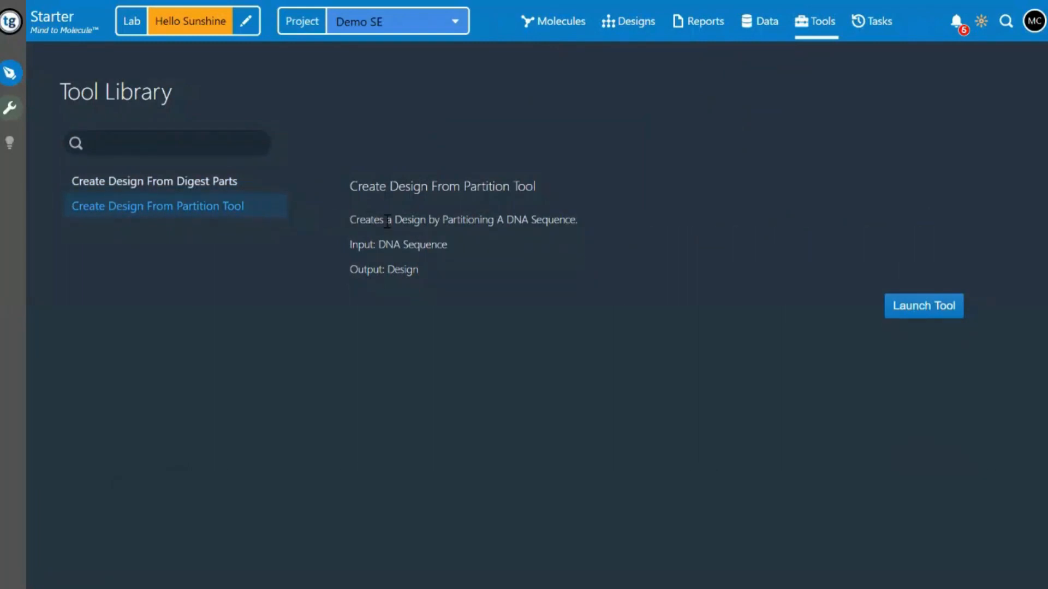
{"action": "left_click", "coordinate": [872, 33]}
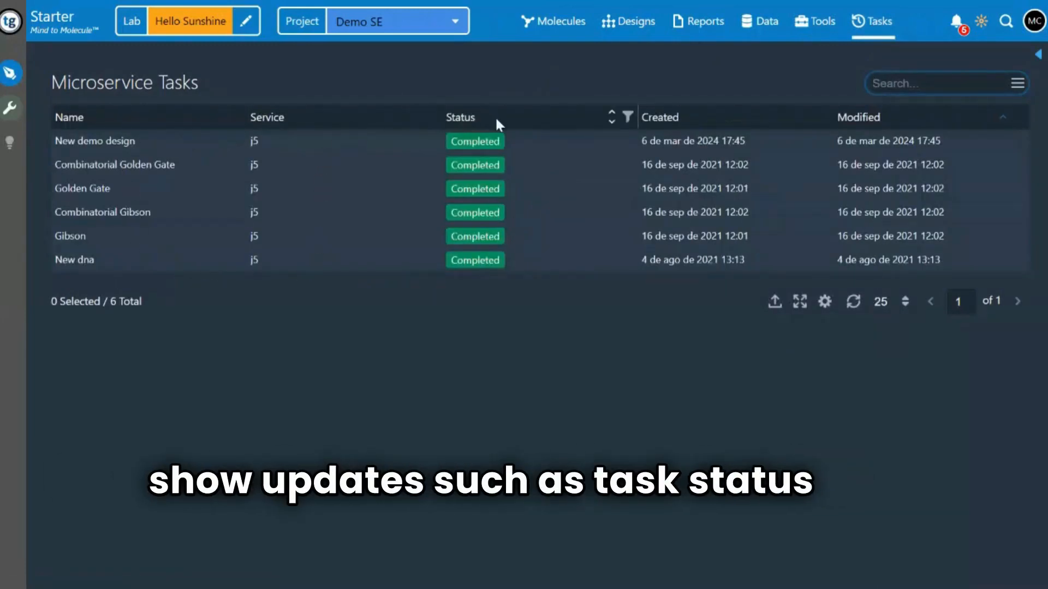
{"action": "left_click", "coordinate": [1034, 20]}
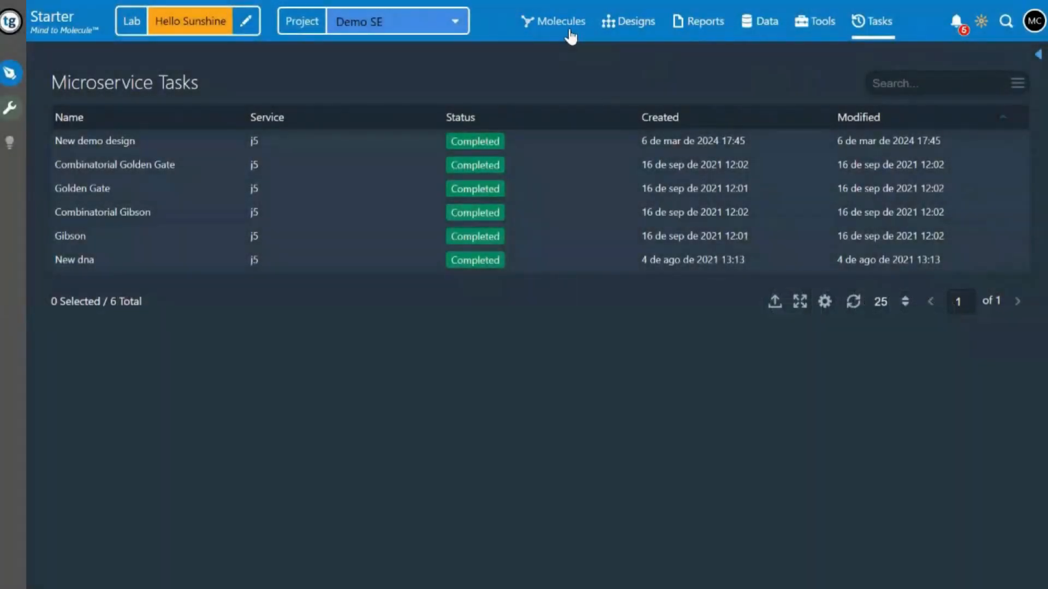
Start a new linear DNA sequence named "part 1 demo" in the Hello Sunshine lab with the description "cjblue"
{"action": "left_click", "coordinate": [568, 32]}
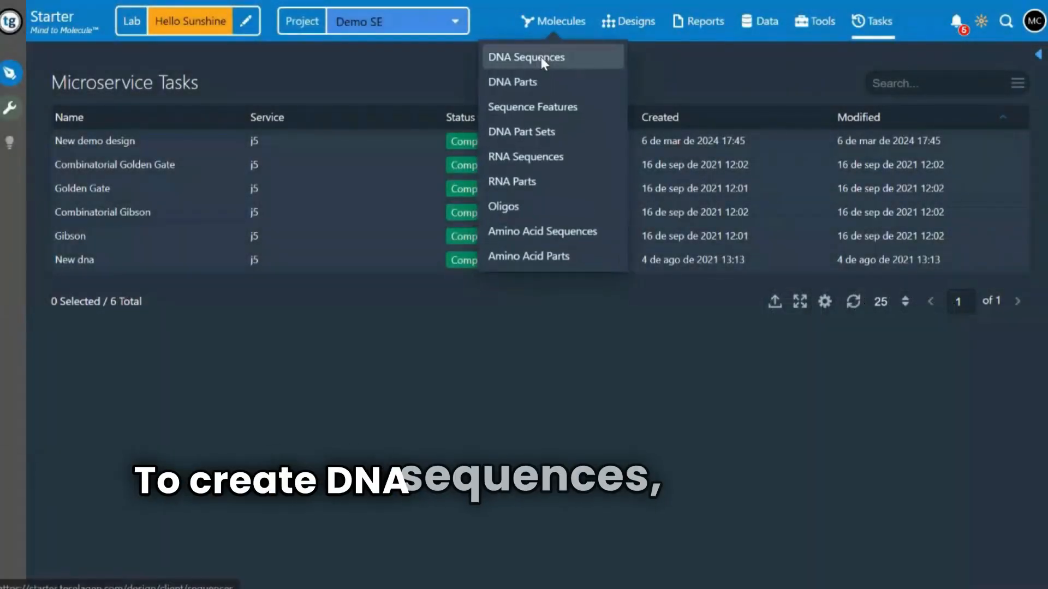
{"action": "left_click", "coordinate": [540, 57]}
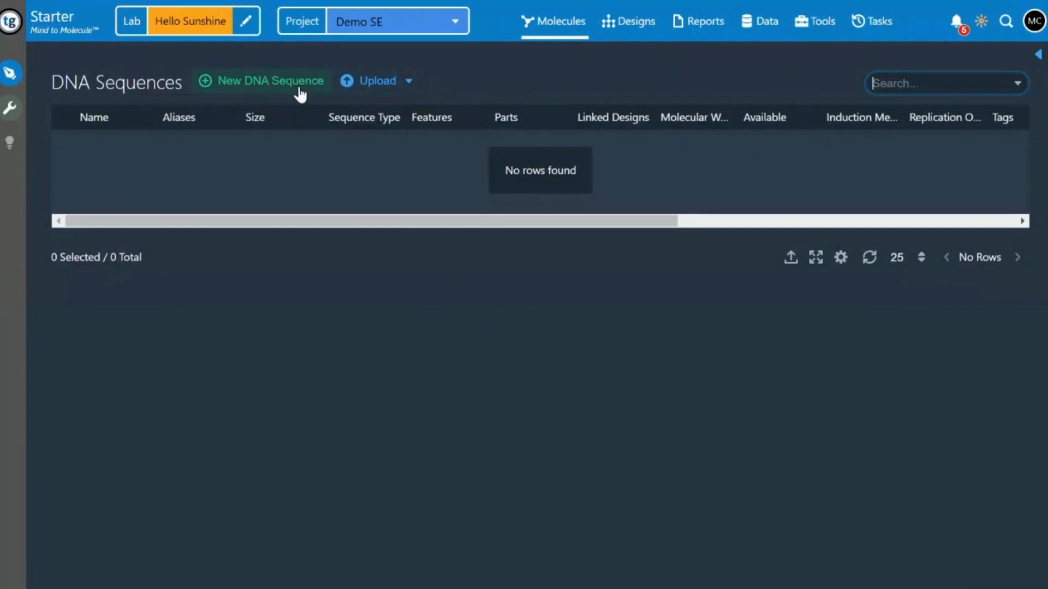
{"action": "left_click", "coordinate": [302, 96]}
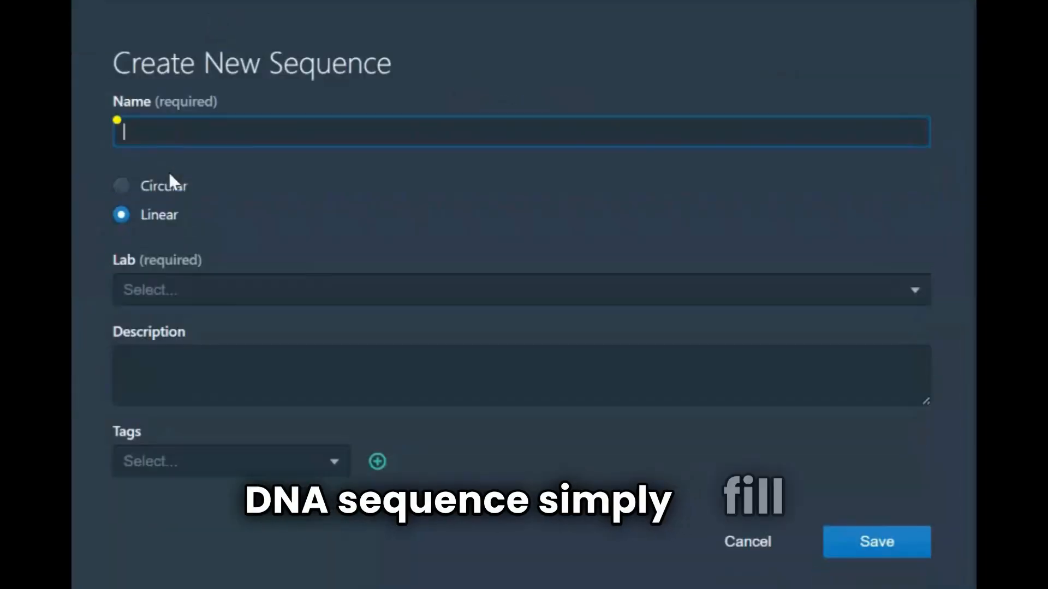
{"action": "type", "text": "part 1 demo"}
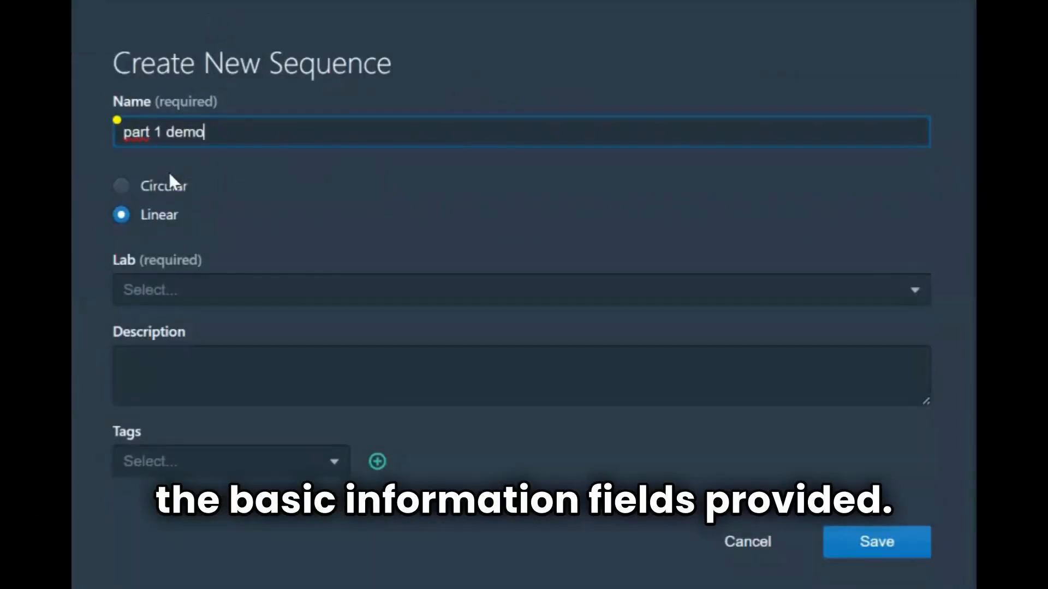
{"action": "left_click", "coordinate": [166, 282]}
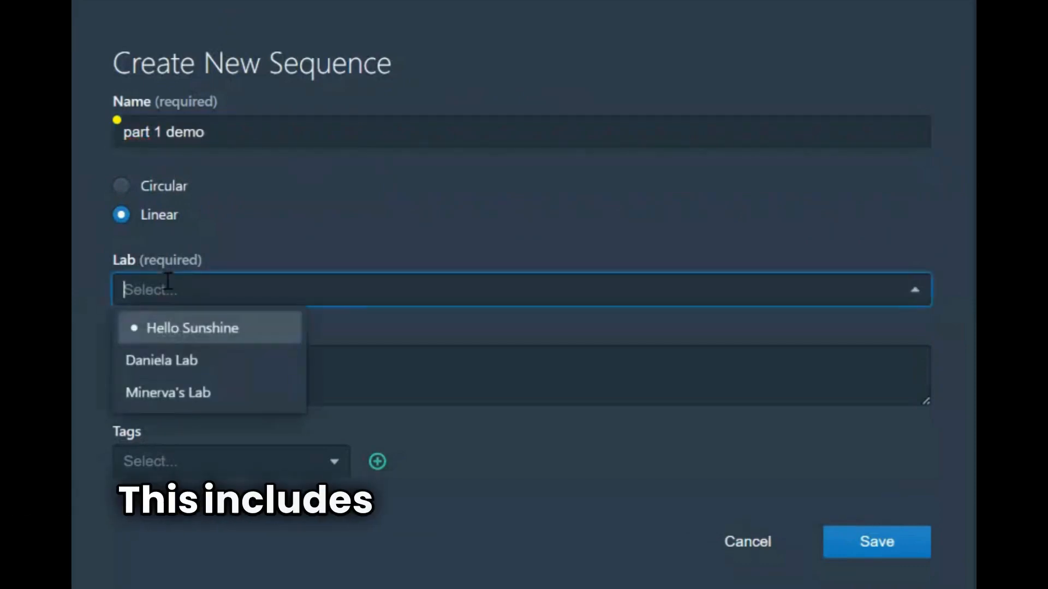
{"action": "left_click", "coordinate": [166, 340]}
{"action": "left_click", "coordinate": [164, 356]}
{"action": "type", "text": "cjblue"}
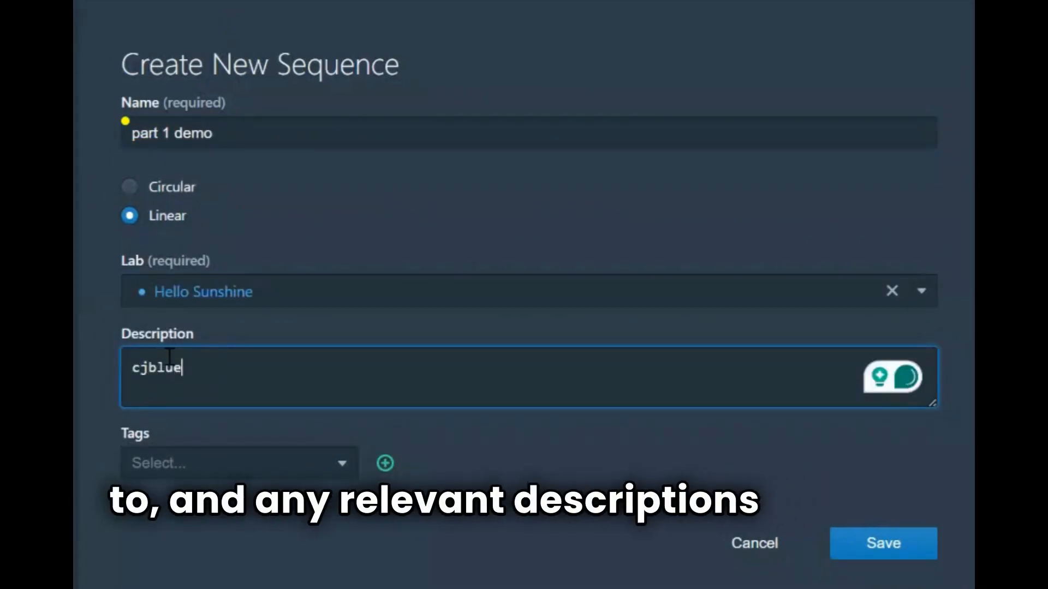
Tag the new sequence with Demo and Fluor: GFP
{"action": "left_click", "coordinate": [219, 465]}
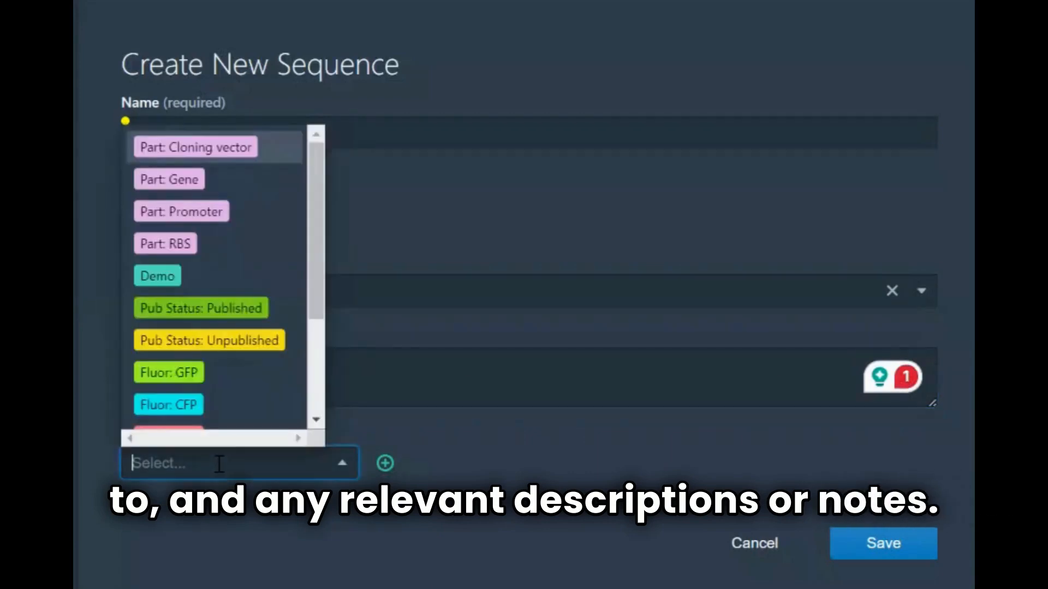
{"action": "left_click", "coordinate": [170, 275]}
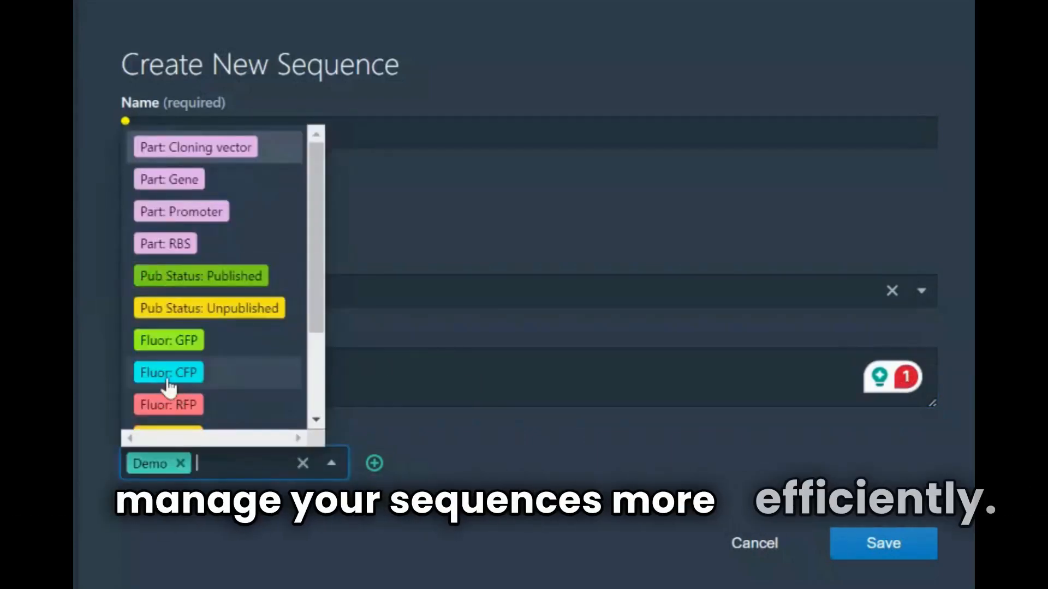
{"action": "left_click", "coordinate": [169, 340]}
{"action": "left_click", "coordinate": [503, 444]}
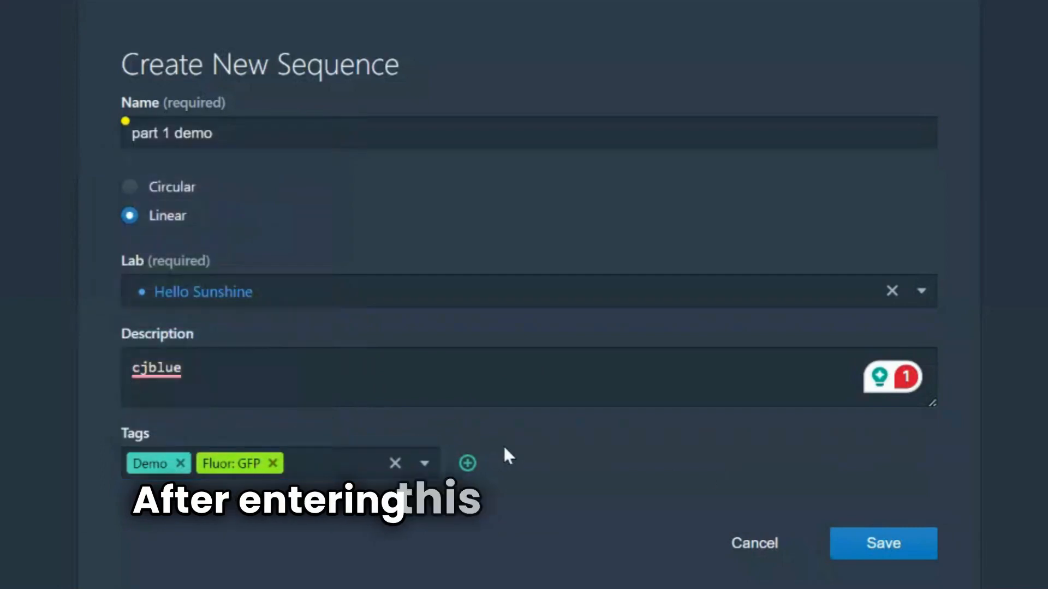
Save the new sequence record and paste the copied bases into its empty sequence
{"action": "left_click", "coordinate": [870, 544]}
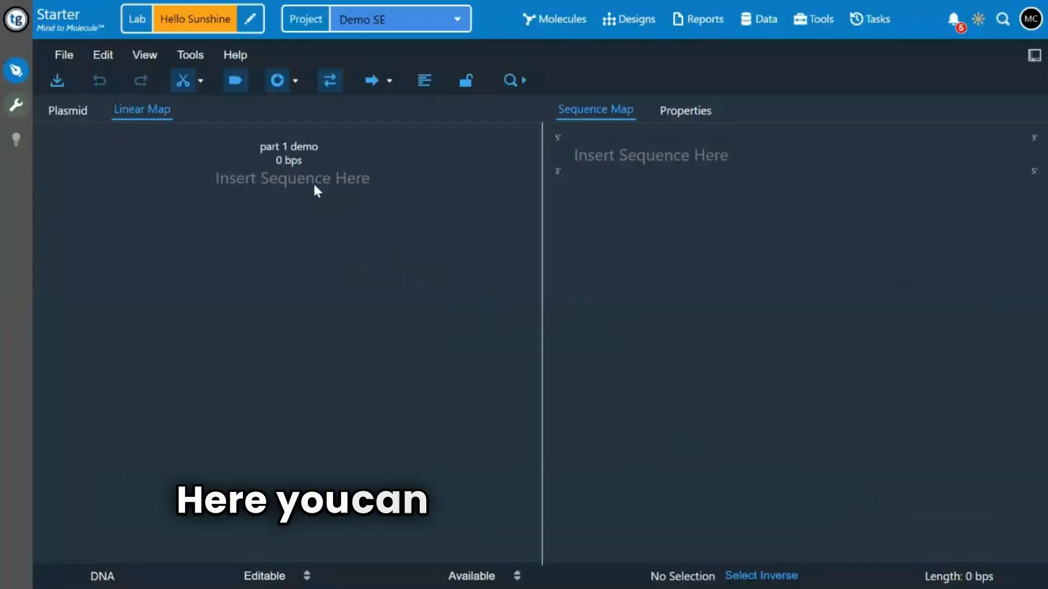
{"action": "key", "text": "ctrl+v"}
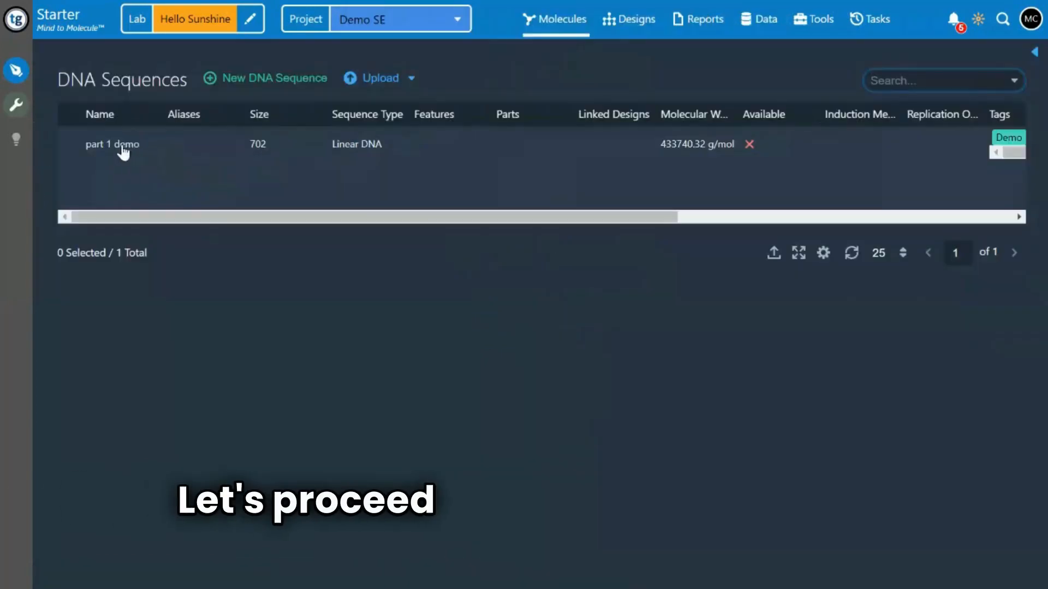
Open the DNA sequence upload and check the accepted file formats, such as zip, json and fasta
{"action": "left_click", "coordinate": [378, 79]}
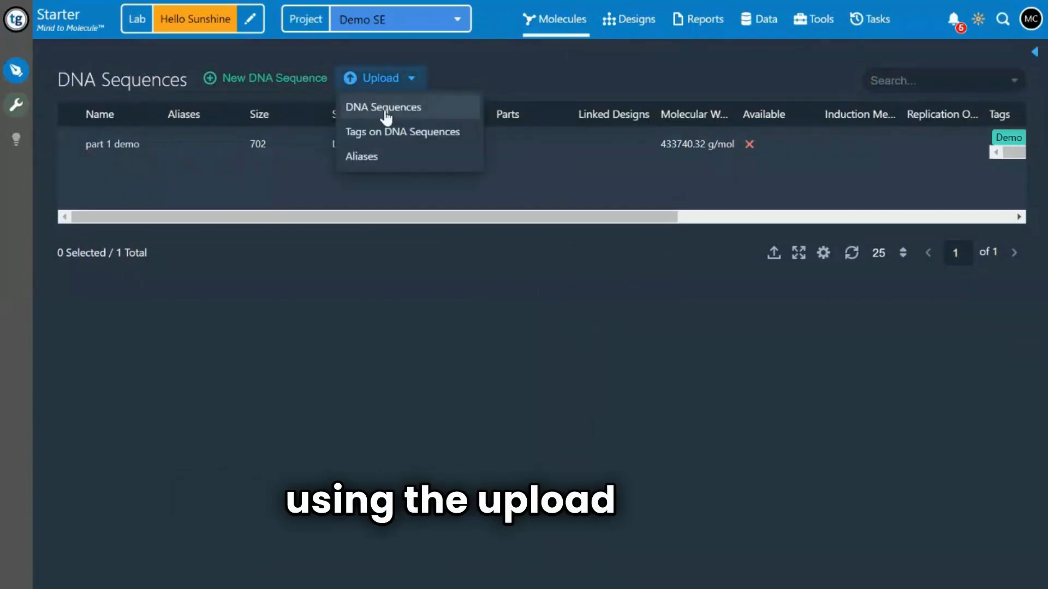
{"action": "left_click", "coordinate": [385, 108]}
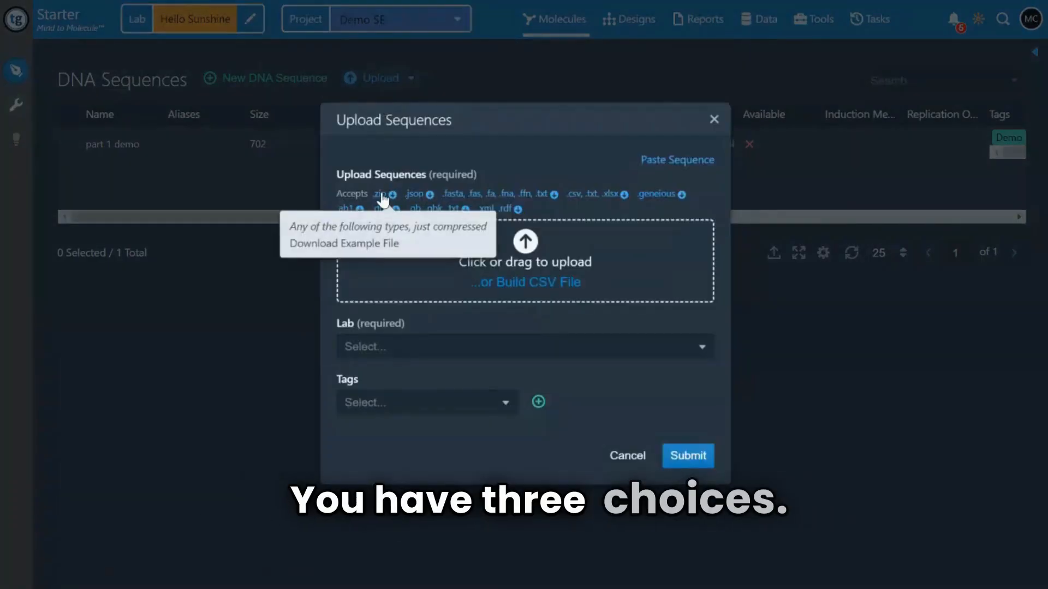
{"action": "mouse_move", "coordinate": [431, 196]}
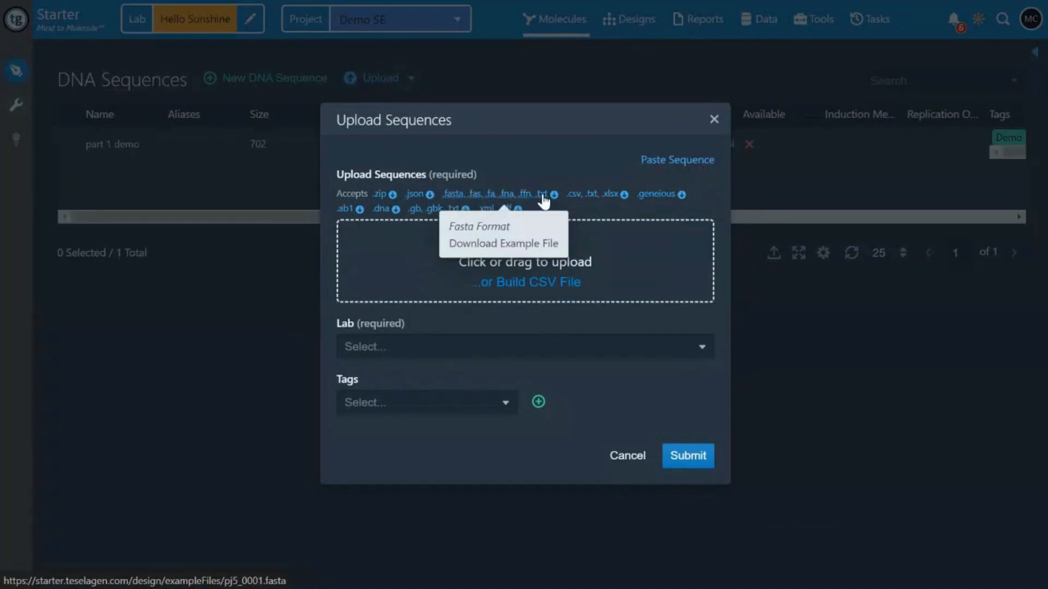
Try building a CSV file for the upload, pasting the copied bases as the first row's sequence and giving it a name starting with "part 1"
{"action": "left_click", "coordinate": [527, 283]}
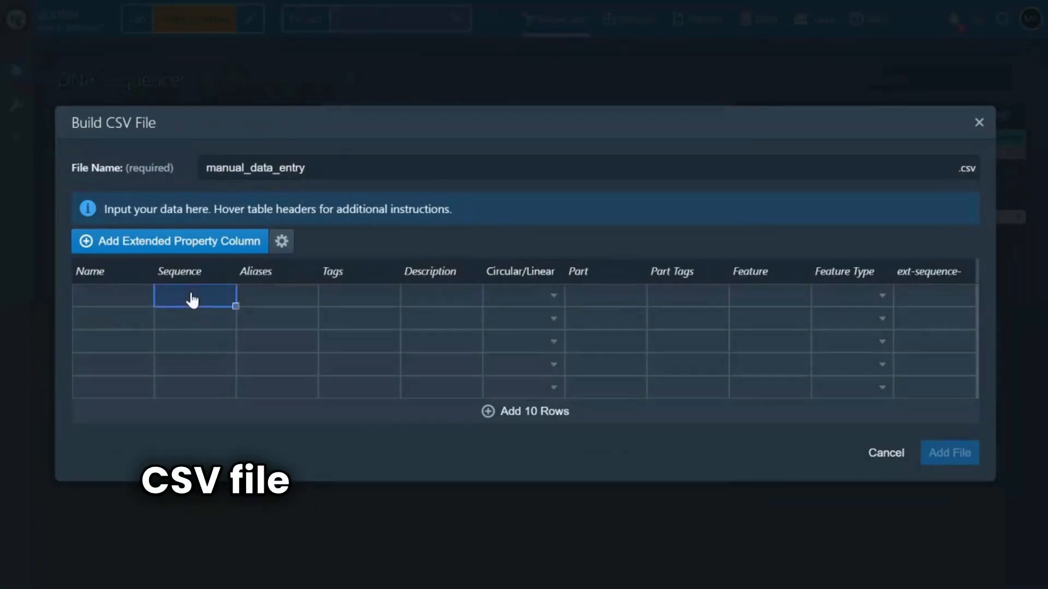
{"action": "key", "text": "ctrl+v"}
{"action": "left_click", "coordinate": [109, 304]}
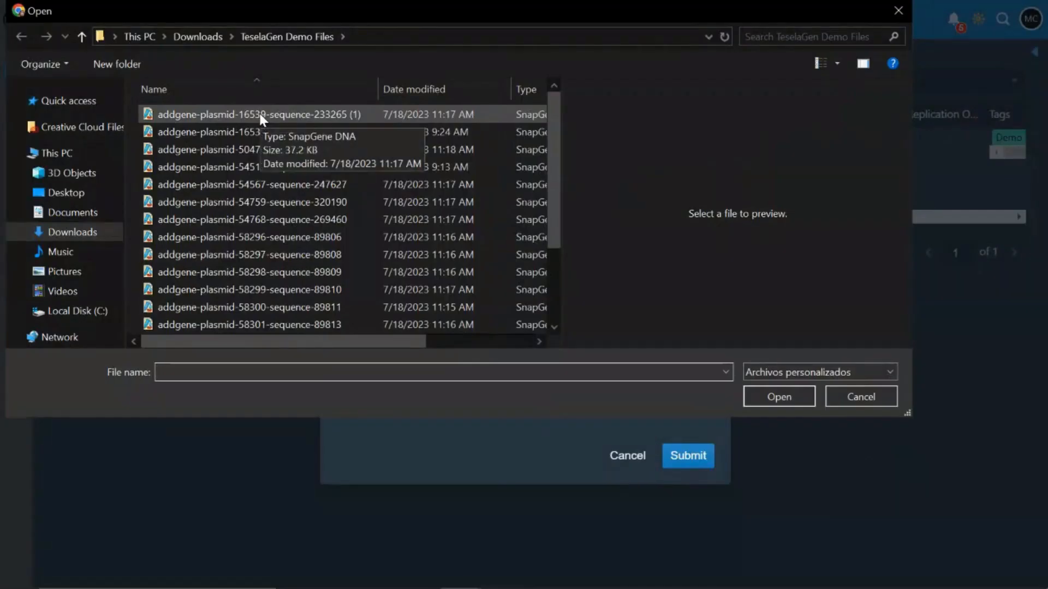
Add the addgene plasmid files from 16539 through 58301 in TeselaGen Demo Files to the upload and open its lab selection
{"action": "left_click", "coordinate": [259, 114]}
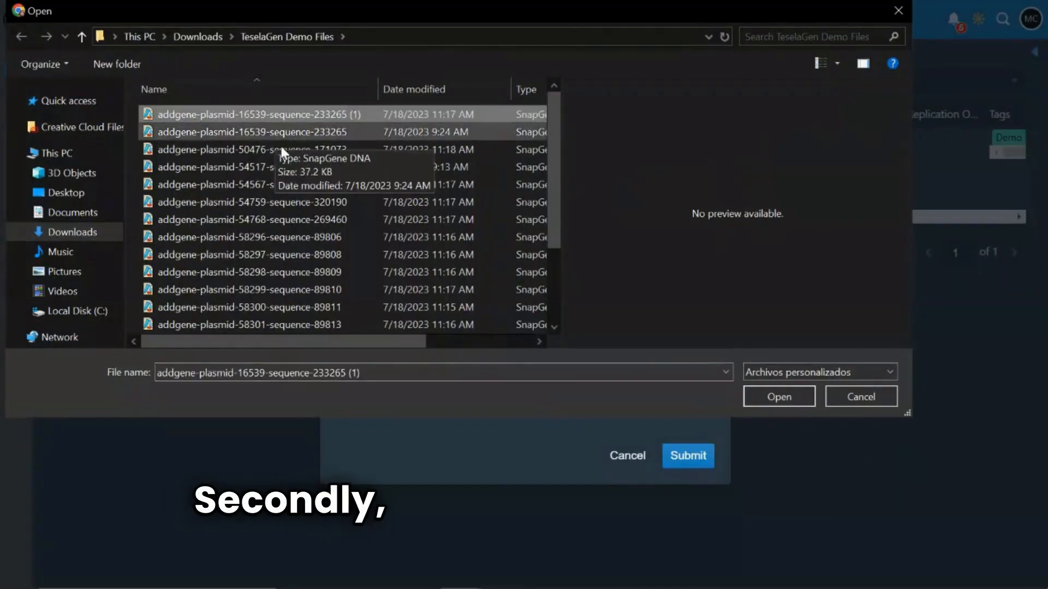
{"action": "left_click", "coordinate": [300, 322], "text": "shift"}
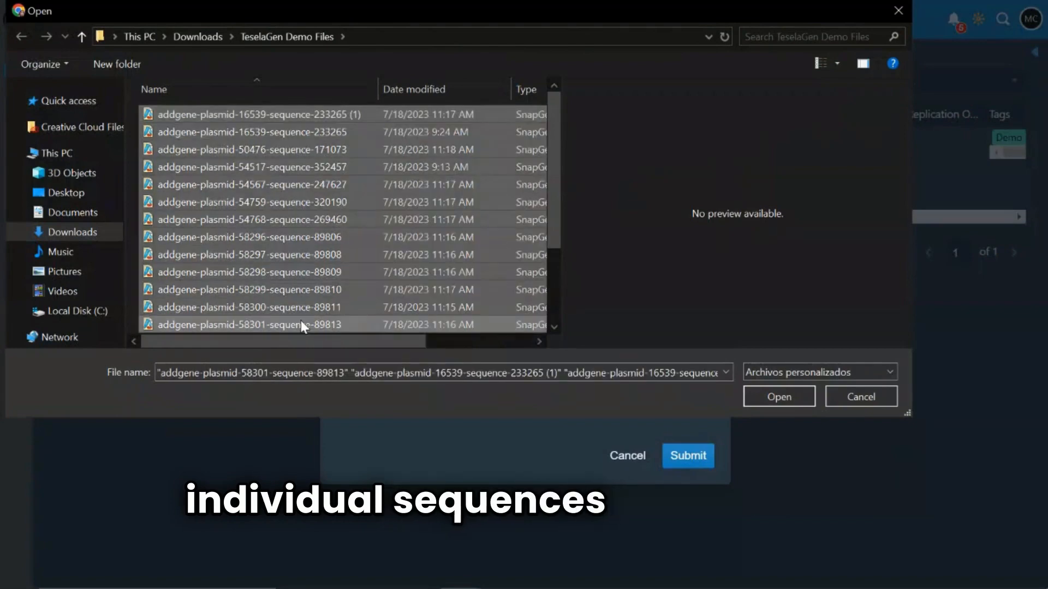
{"action": "left_click", "coordinate": [767, 396]}
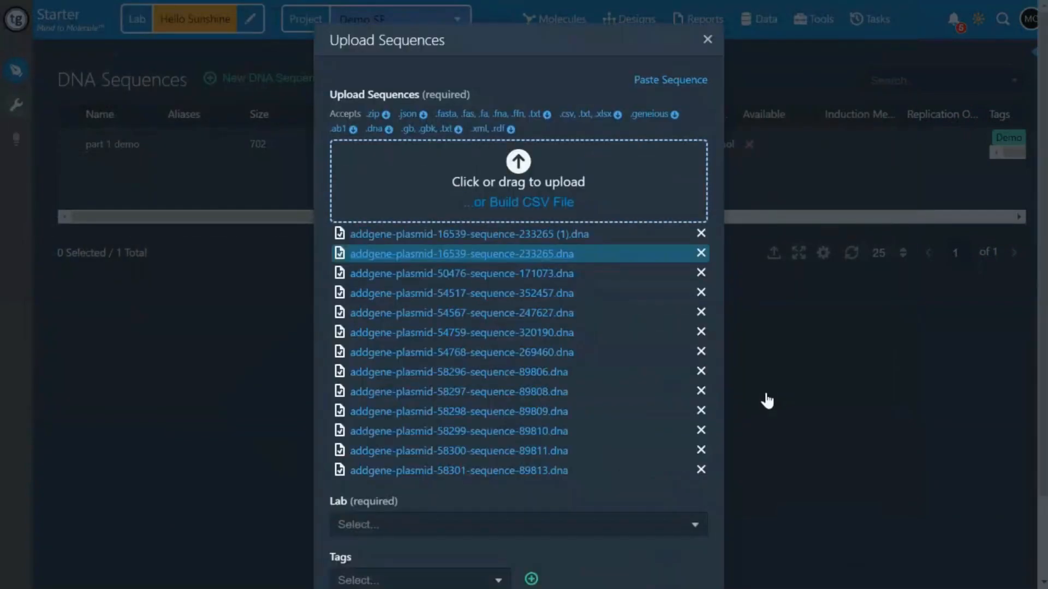
{"action": "scroll", "coordinate": [616, 391], "scroll_direction": "down", "scroll_amount": 2}
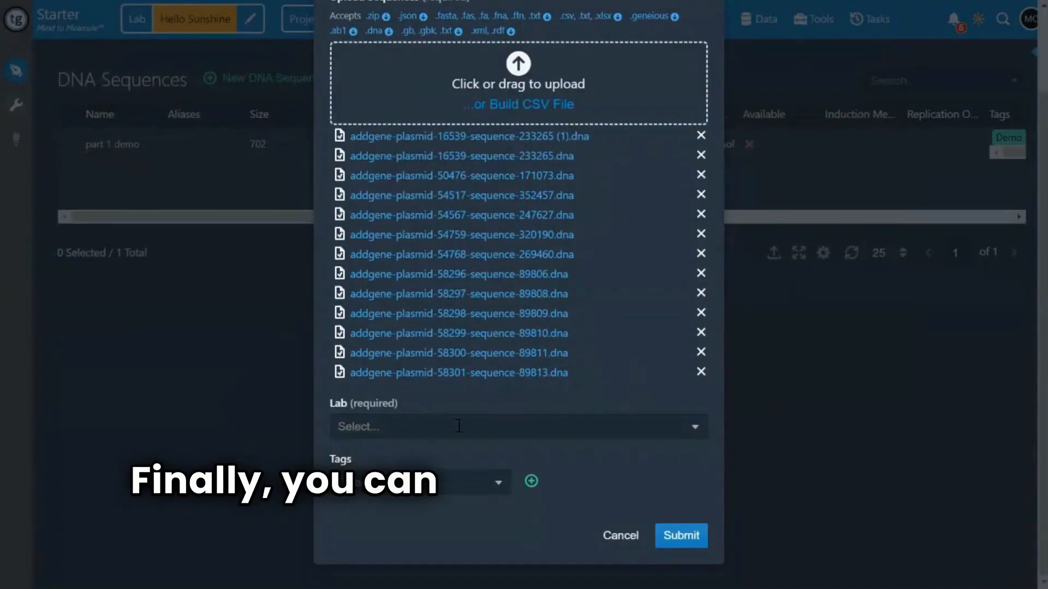
{"action": "left_click", "coordinate": [350, 427]}
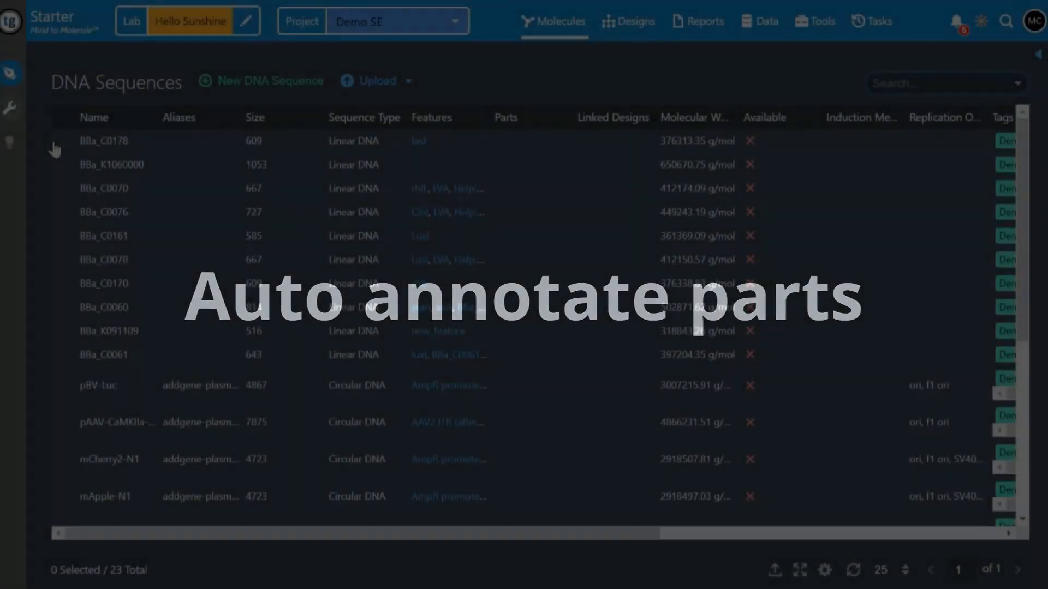
Select every sequence in the DNA Sequences table, down to "part 1 demo", and create parts from the full sequences
{"action": "left_click", "coordinate": [61, 146]}
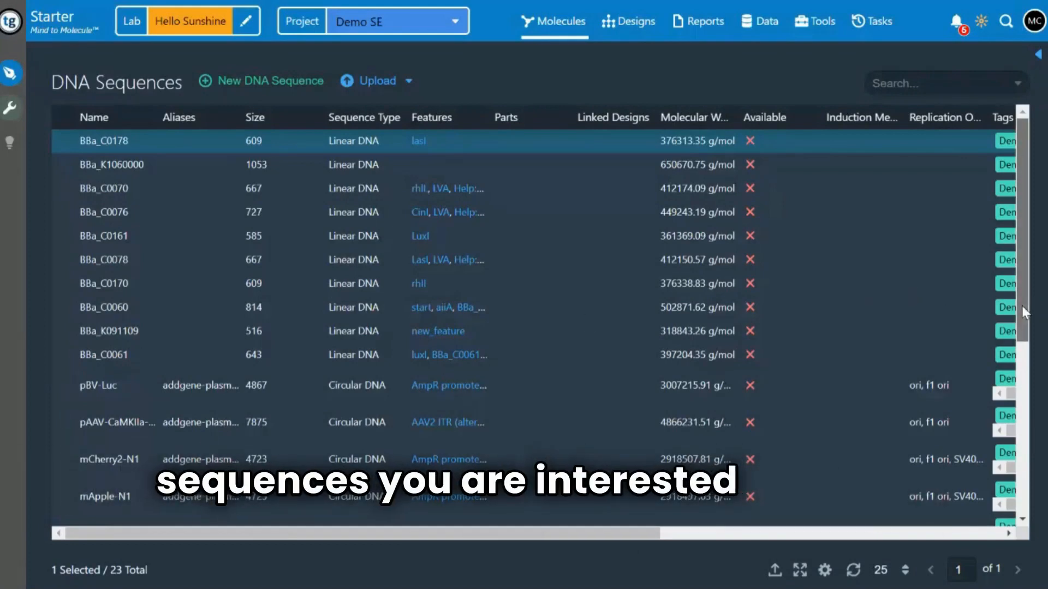
{"action": "left_click_drag", "start_coordinate": [1022, 311], "coordinate": [1015, 505]}
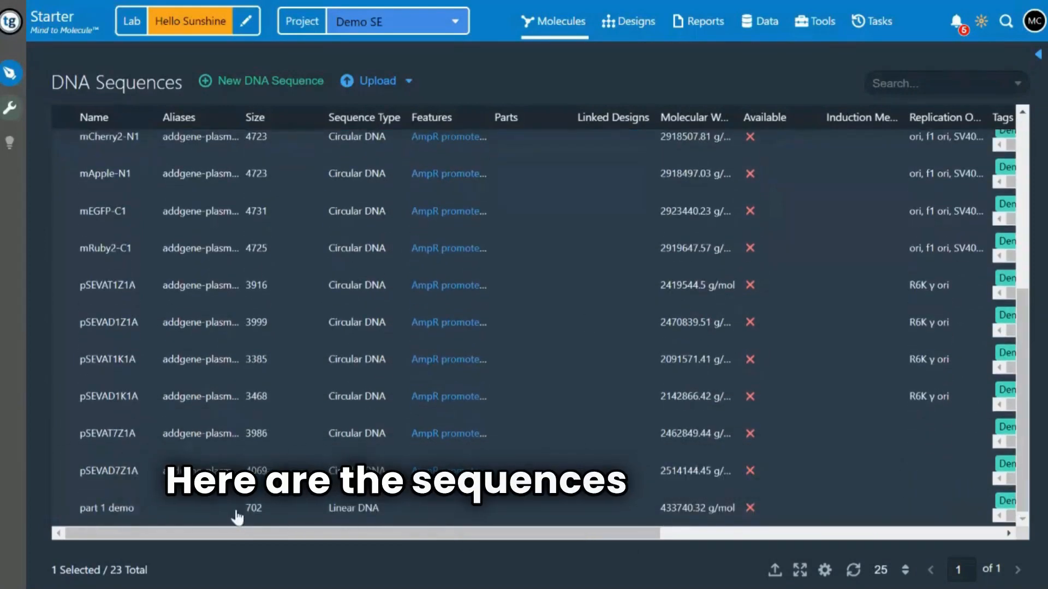
{"action": "left_click", "coordinate": [66, 512], "text": "shift"}
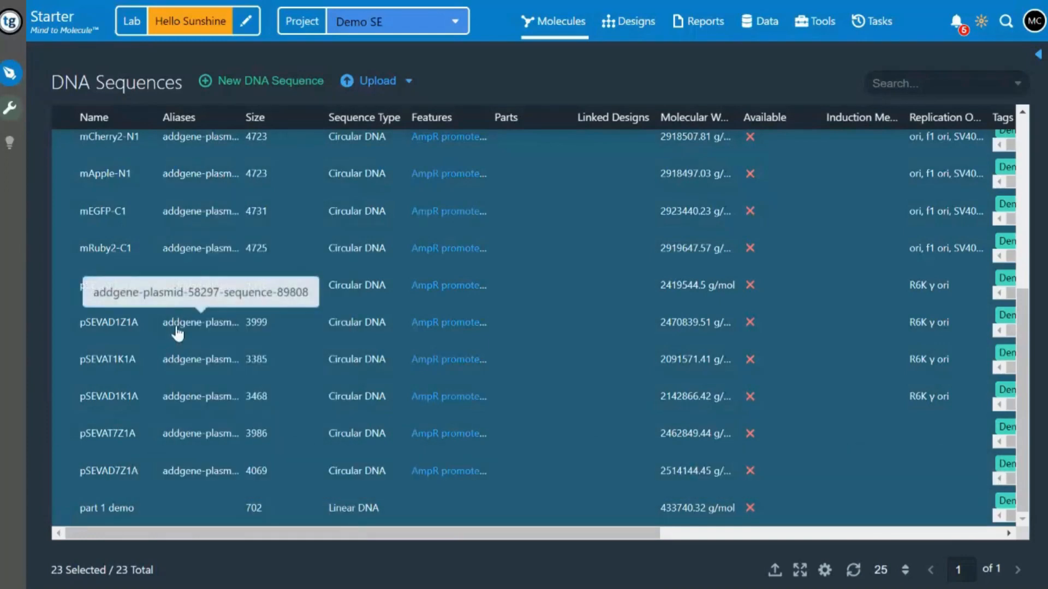
{"action": "right_click", "coordinate": [178, 328]}
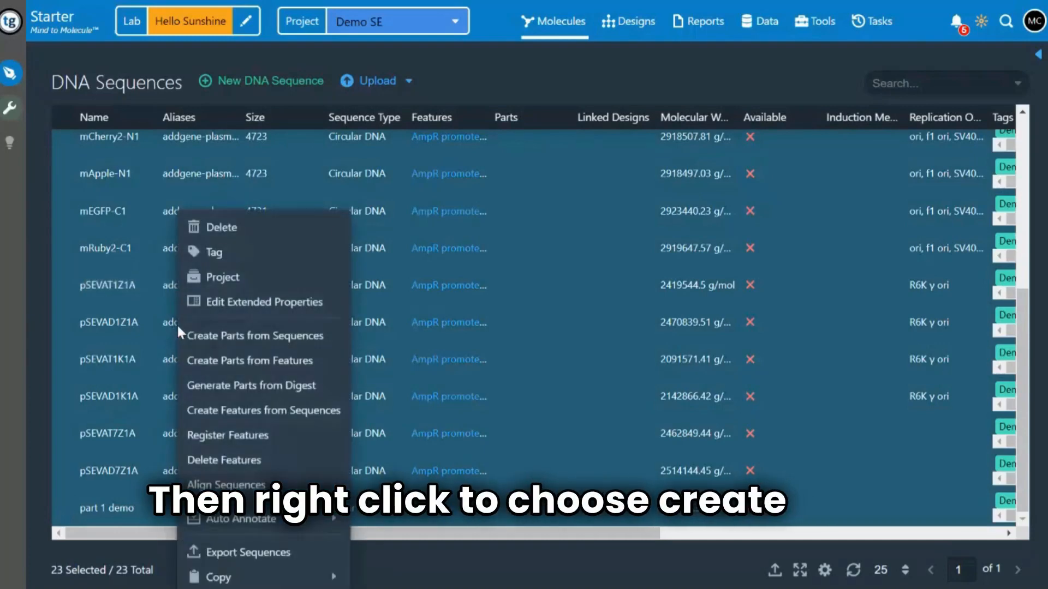
{"action": "left_click", "coordinate": [216, 340]}
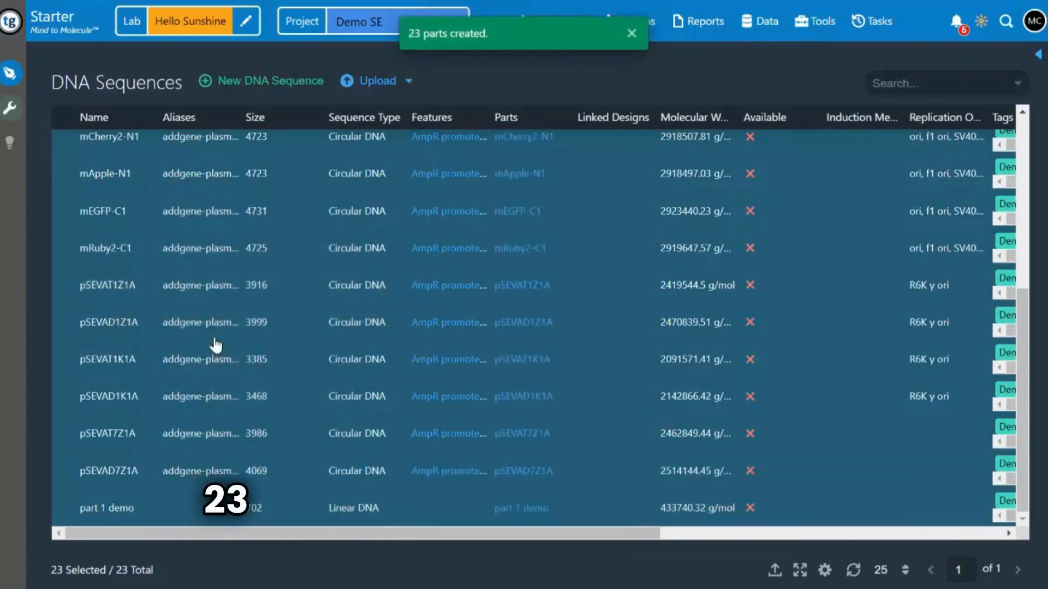
Start creating parts from the selected sequences' features, choosing every feature on the first page of the list
{"action": "right_click", "coordinate": [238, 228]}
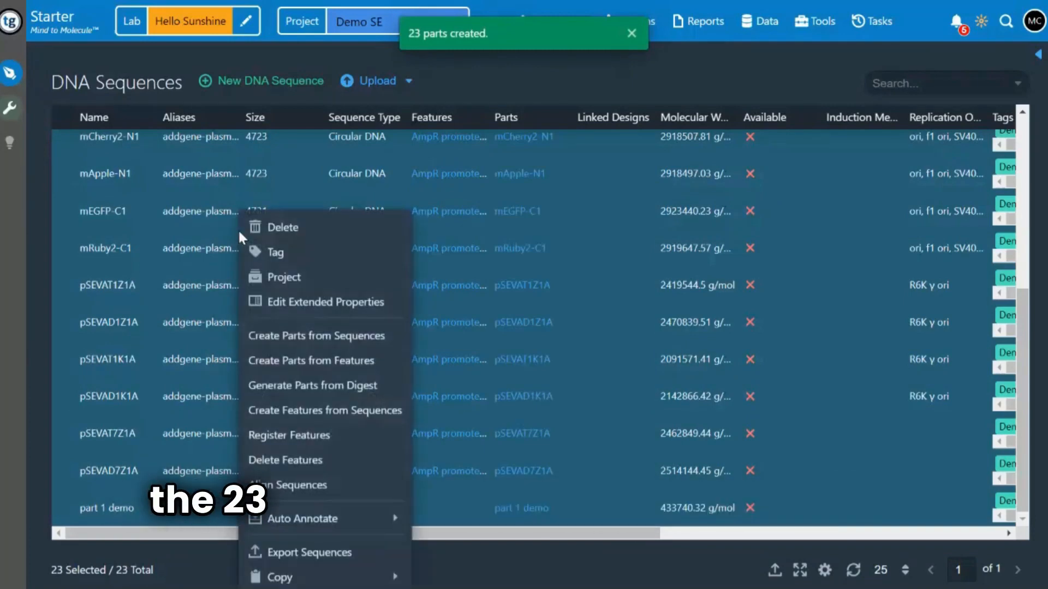
{"action": "left_click", "coordinate": [342, 363]}
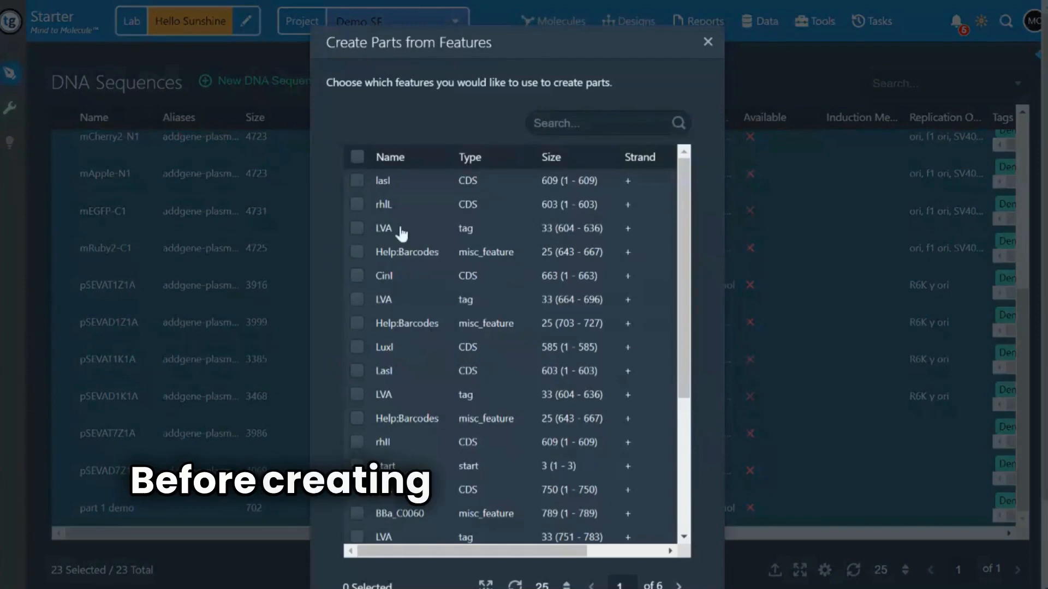
{"action": "scroll", "coordinate": [510, 356], "scroll_direction": "down", "scroll_amount": 5}
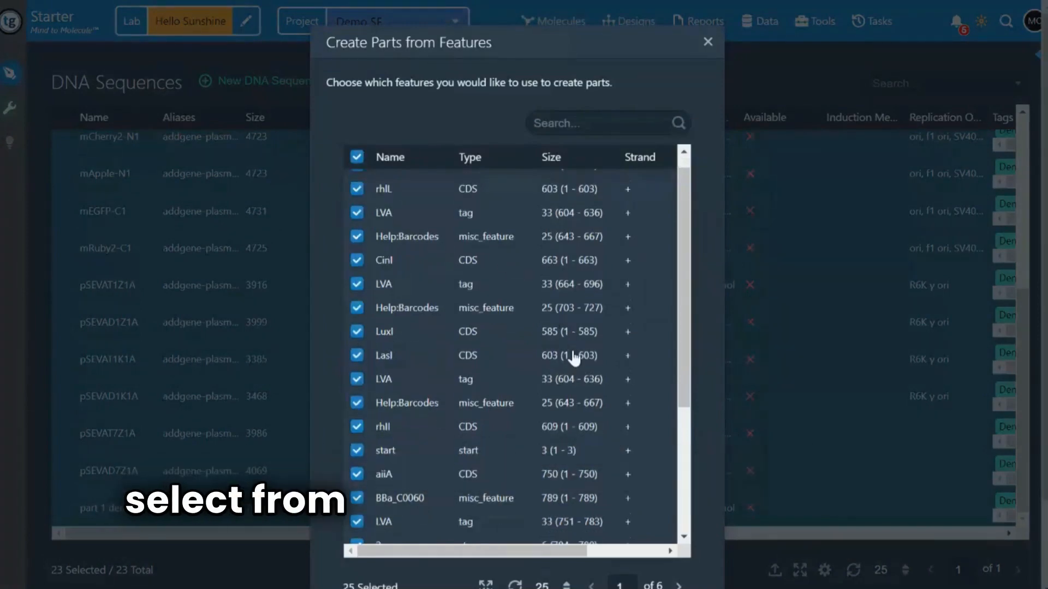
{"action": "scroll", "coordinate": [573, 358], "scroll_direction": "down", "scroll_amount": 2}
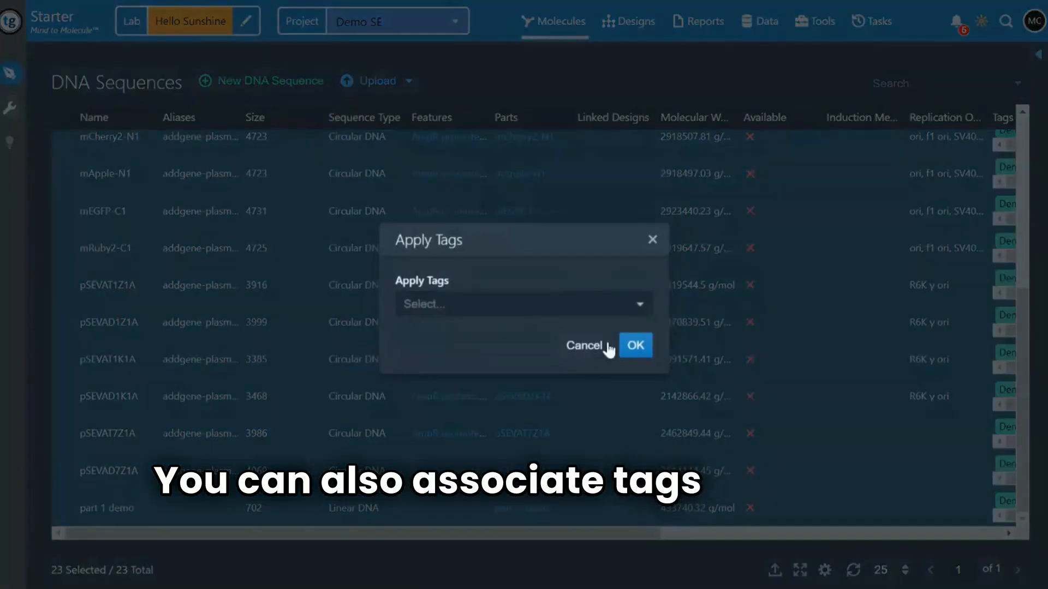
Apply only the Demo tag to the parts created from features, removing the Part tag from the selection
{"action": "left_click", "coordinate": [573, 306]}
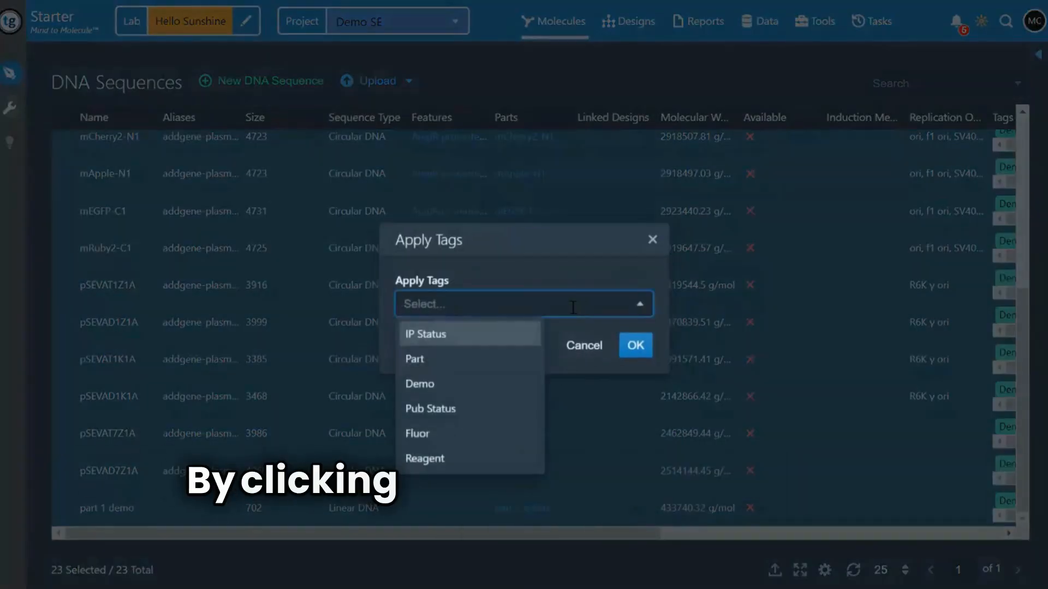
{"action": "left_click", "coordinate": [425, 365]}
{"action": "left_click", "coordinate": [426, 361]}
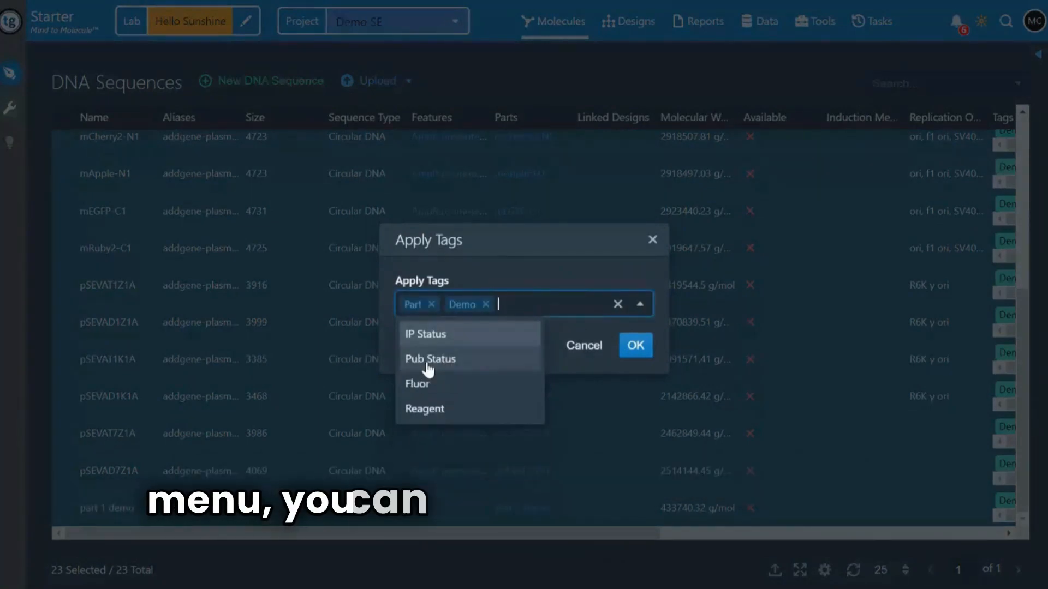
{"action": "left_click", "coordinate": [431, 304]}
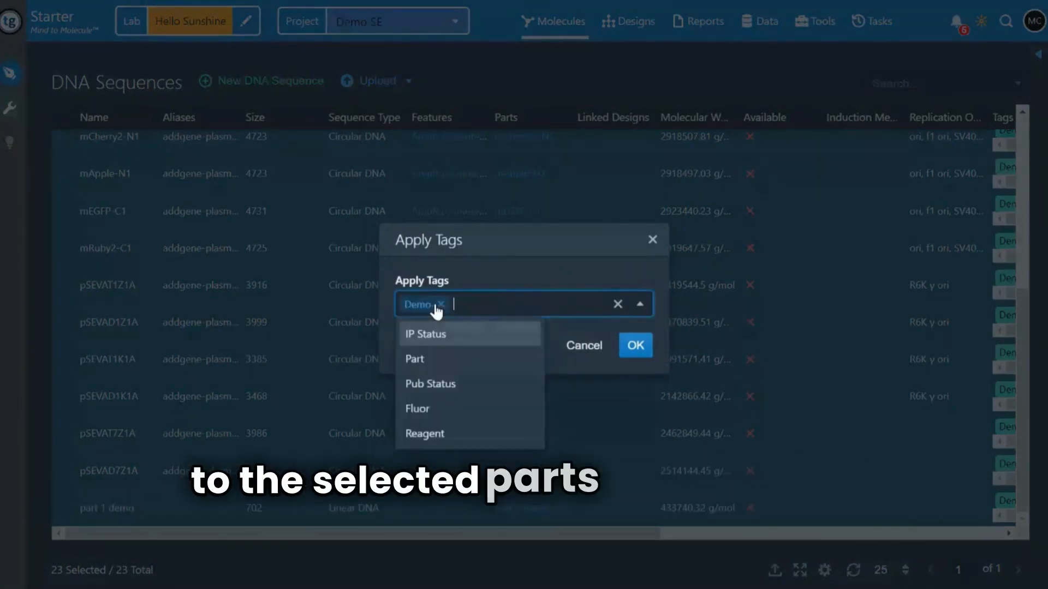
{"action": "left_click", "coordinate": [632, 349]}
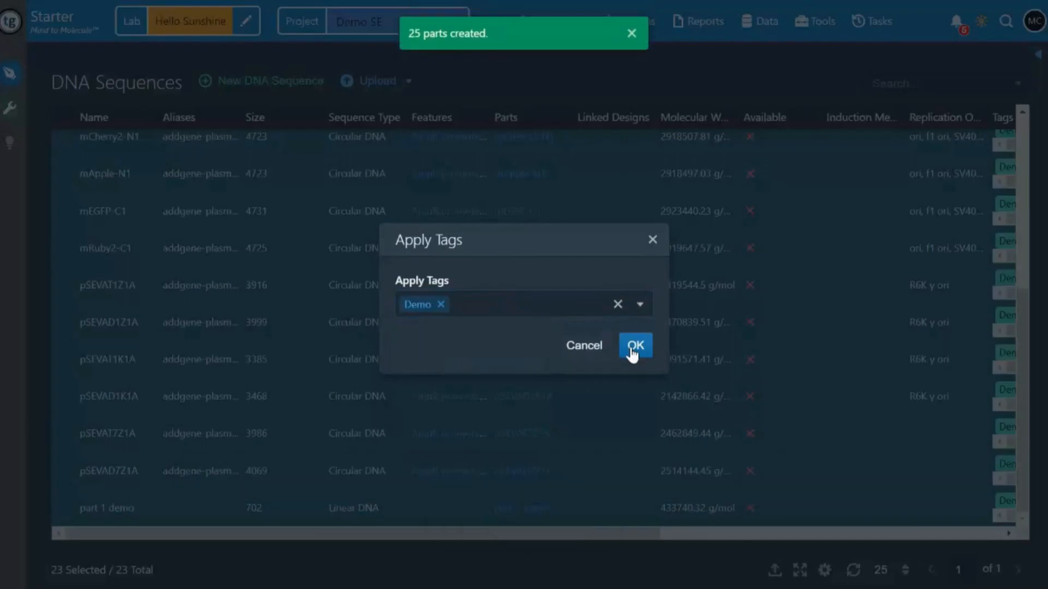
Check the Parts column of the DNA Sequences table, dismiss the notification and open the DNA Parts list
{"action": "scroll", "coordinate": [512, 229], "scroll_direction": "up", "scroll_amount": 5}
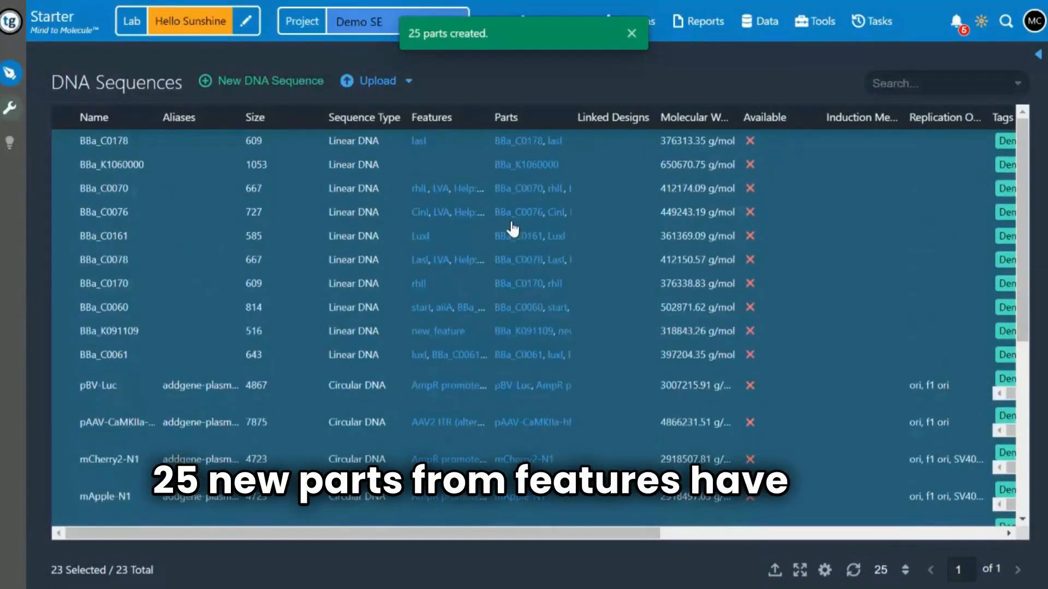
{"action": "left_click", "coordinate": [632, 33]}
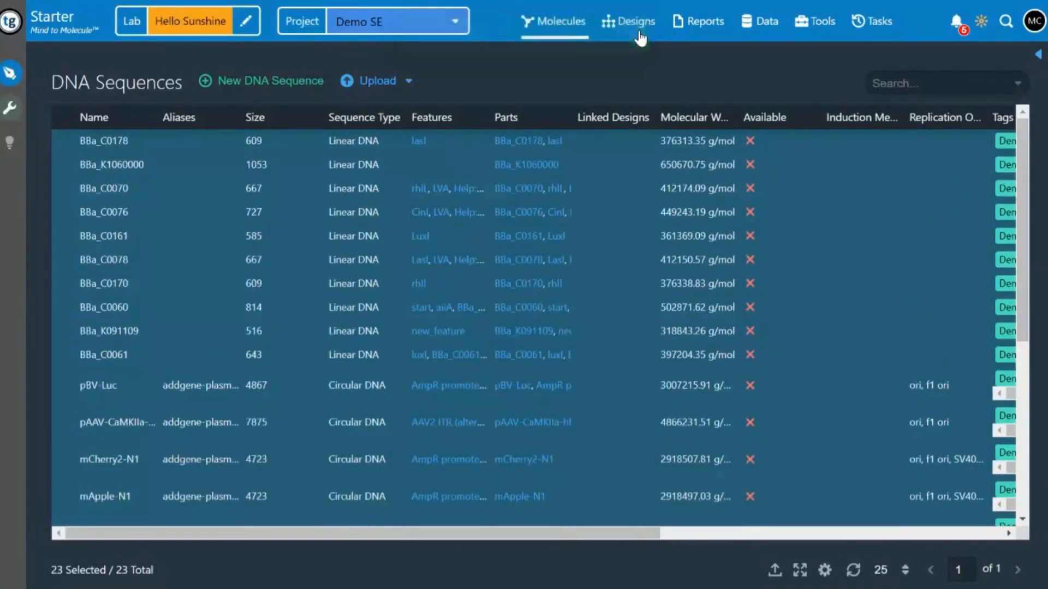
{"action": "left_click", "coordinate": [568, 35]}
{"action": "left_click", "coordinate": [539, 82]}
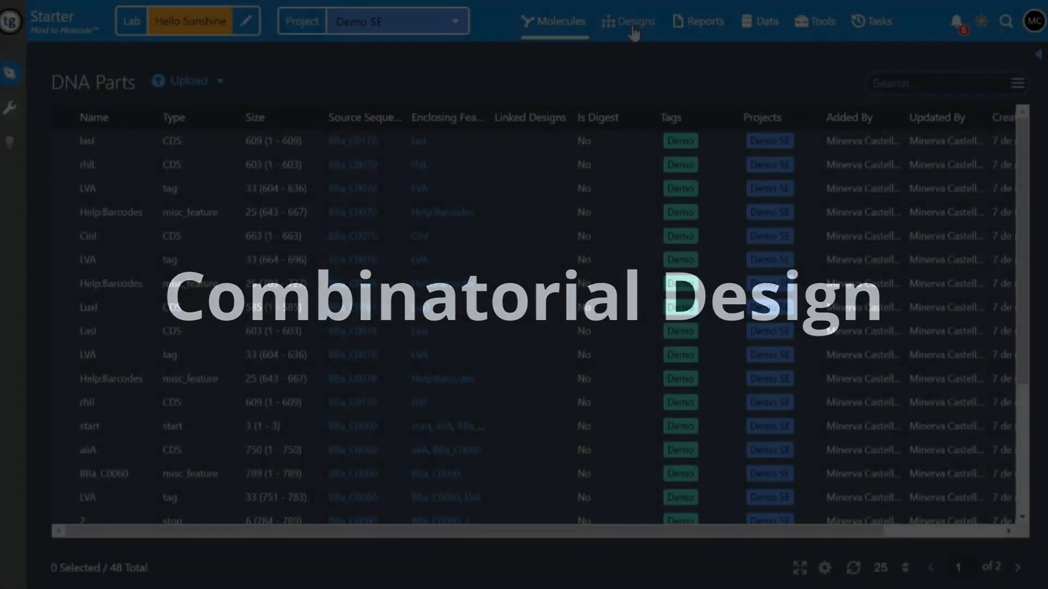
Create a blank design named "design 1 demo!" with the combinatorial layout type and assign it to a lab
{"action": "mouse_move", "coordinate": [632, 32]}
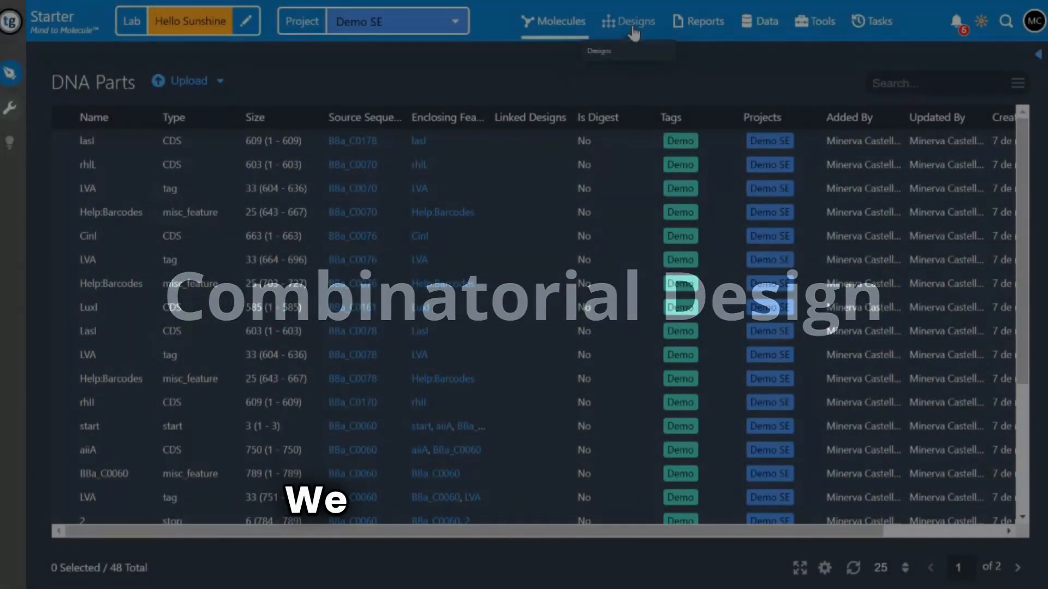
{"action": "left_click", "coordinate": [628, 58]}
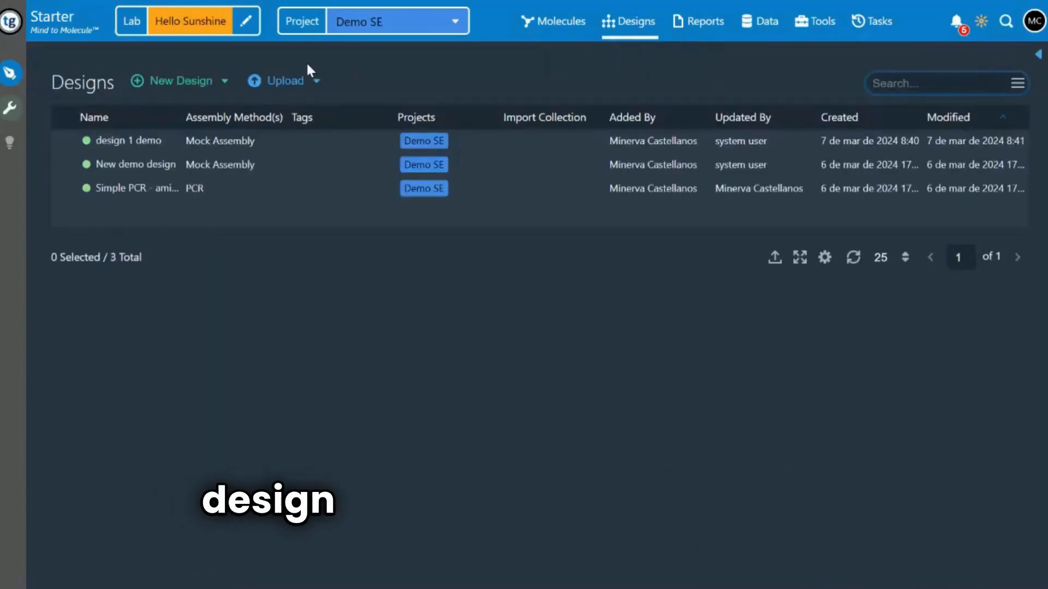
{"action": "left_click", "coordinate": [193, 82]}
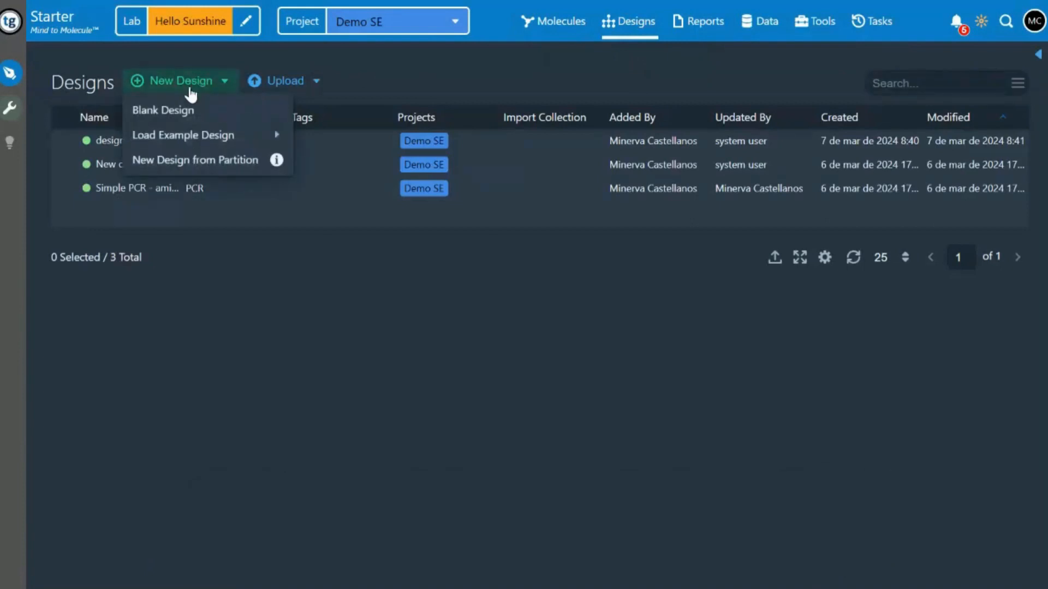
{"action": "left_click", "coordinate": [290, 178]}
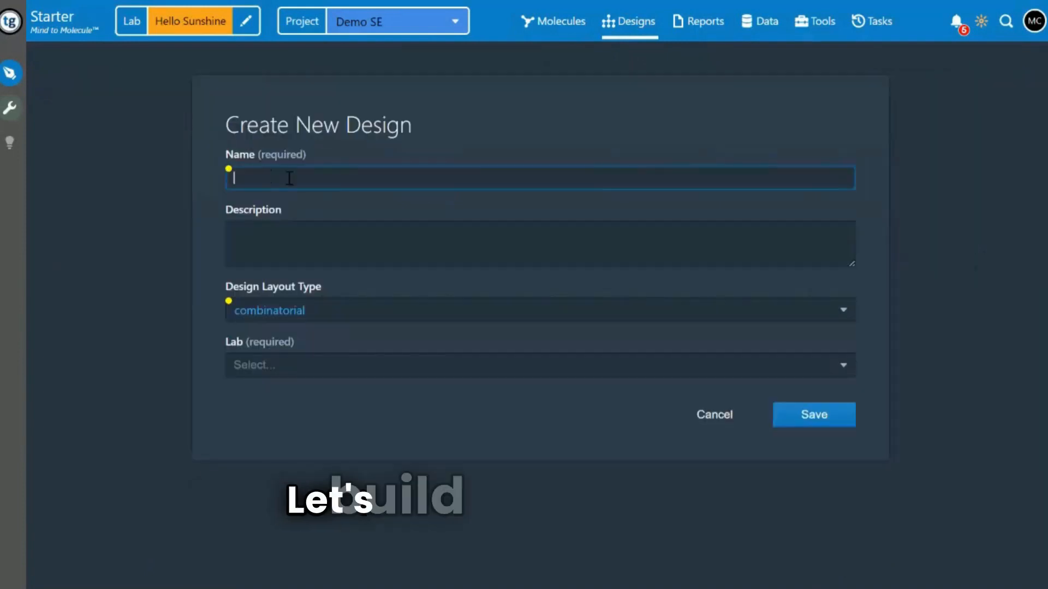
{"action": "type", "text": "design 1"}
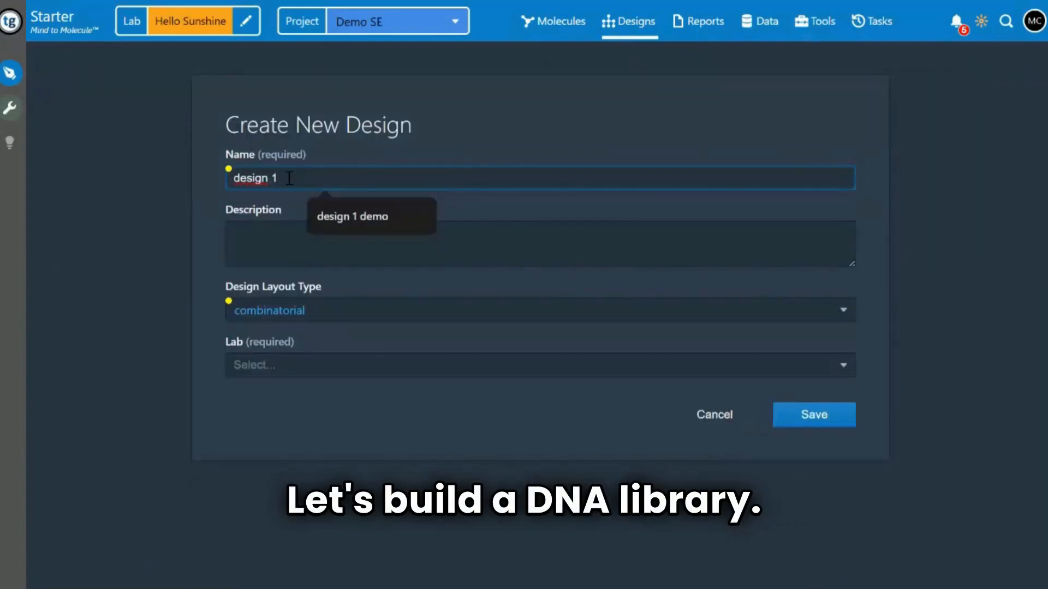
{"action": "type", "text": " demo"}
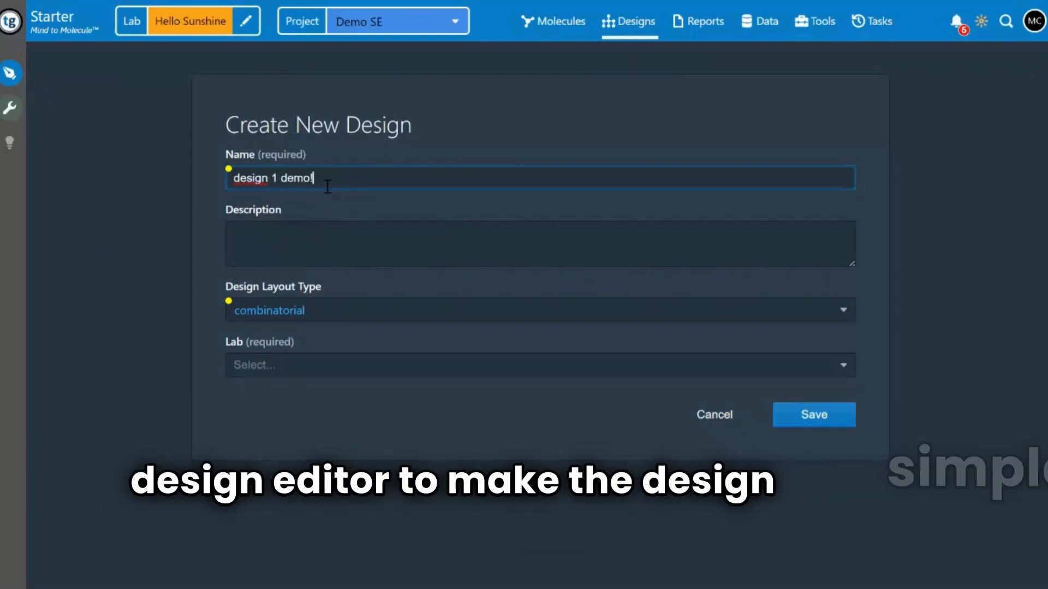
{"action": "type", "text": "!"}
{"action": "left_click", "coordinate": [291, 239]}
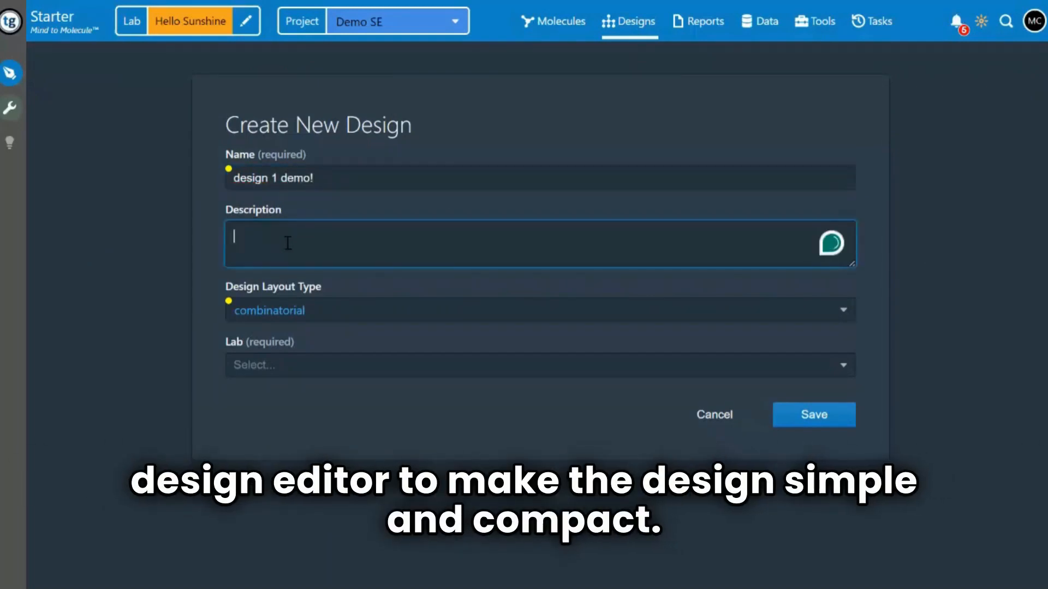
{"action": "left_click", "coordinate": [332, 365]}
{"action": "left_click", "coordinate": [280, 397]}
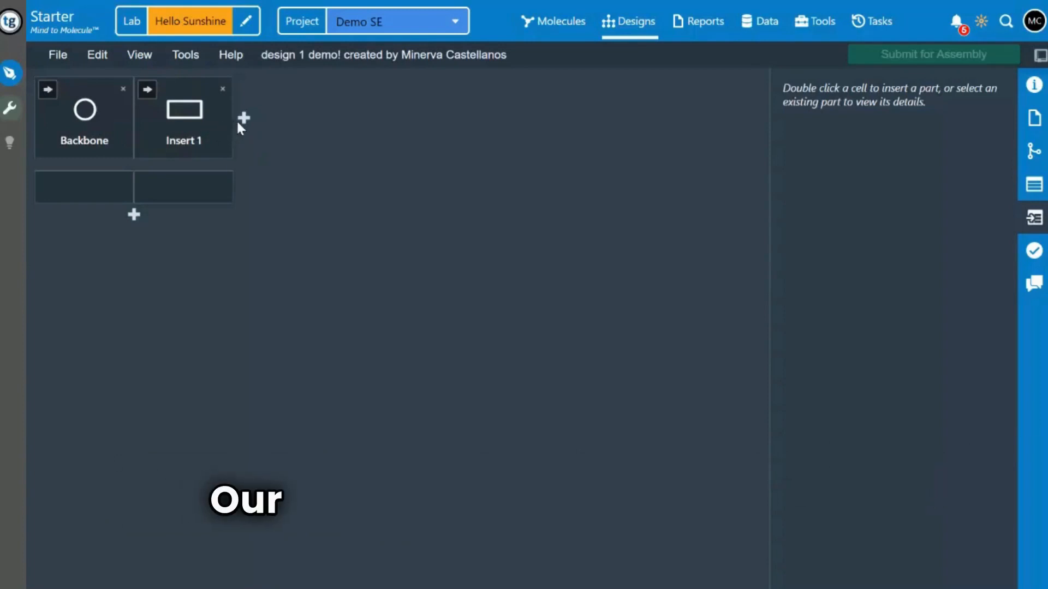
Add a third bin after Insert 1 and set the Insert 1 bin's SBOL icon to Cds
{"action": "left_click", "coordinate": [247, 130]}
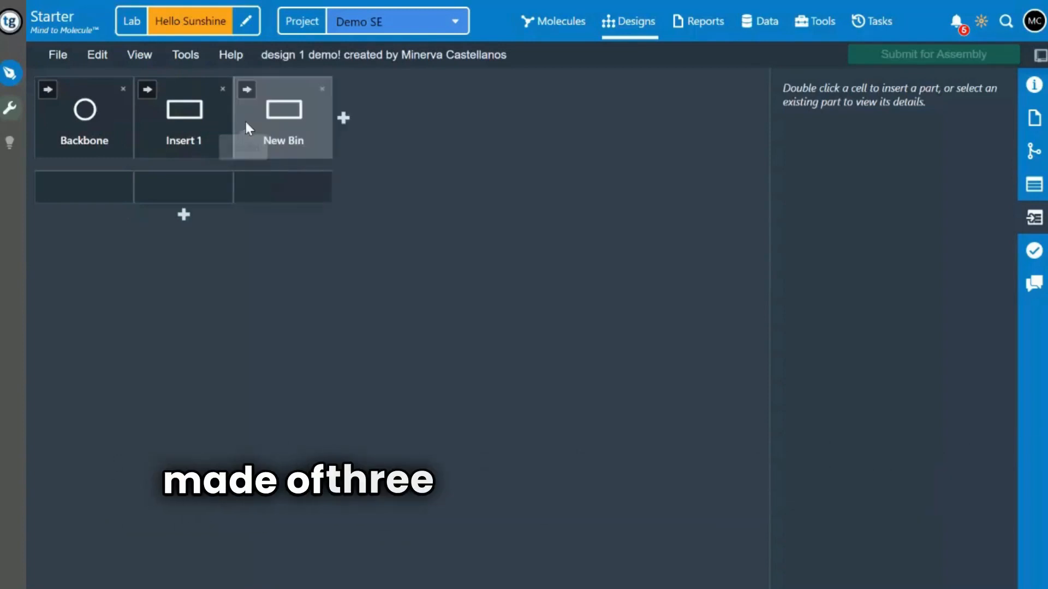
{"action": "left_click", "coordinate": [186, 113]}
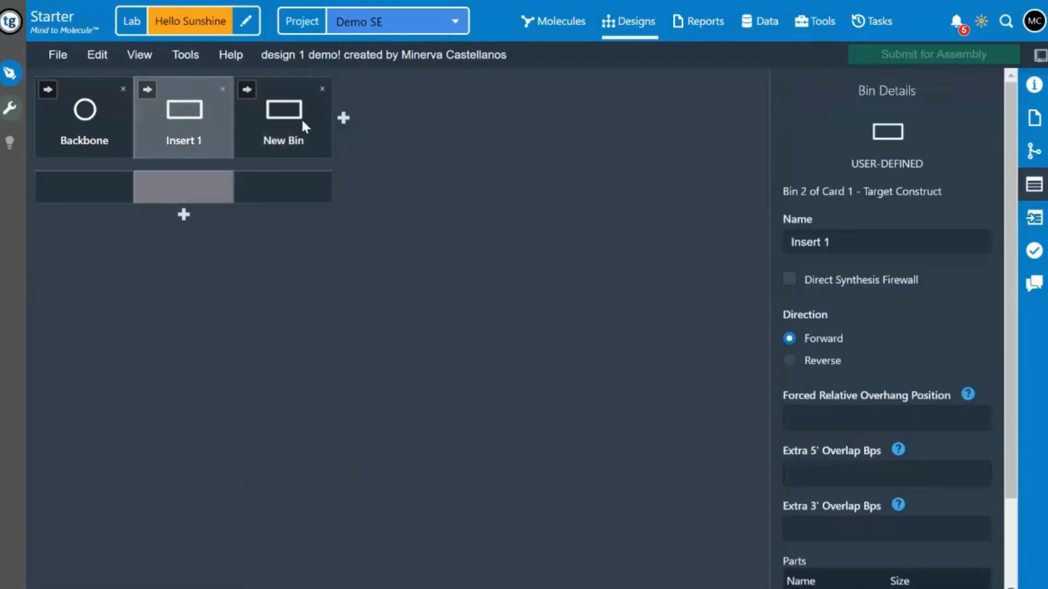
{"action": "left_click", "coordinate": [870, 132]}
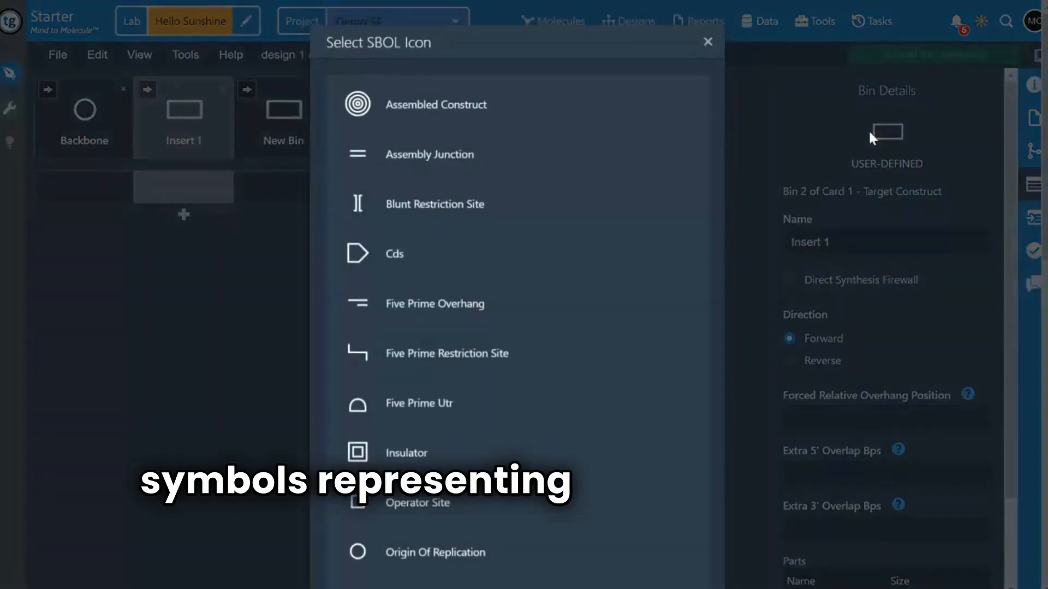
{"action": "left_click", "coordinate": [445, 275]}
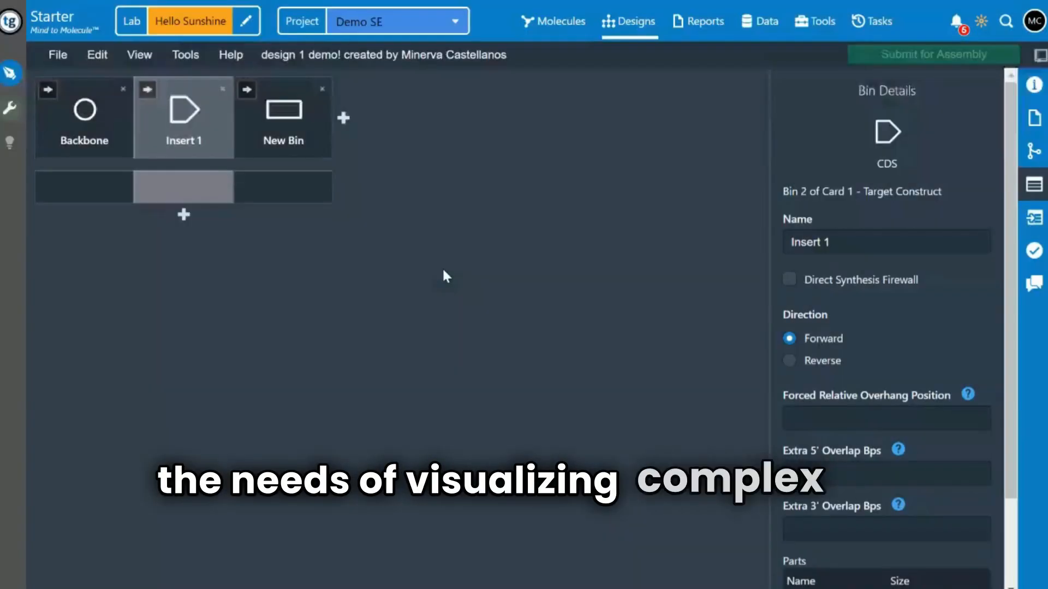
Change the SBOL icon of the bin after Insert 1 to Terminator
{"action": "left_click", "coordinate": [282, 121]}
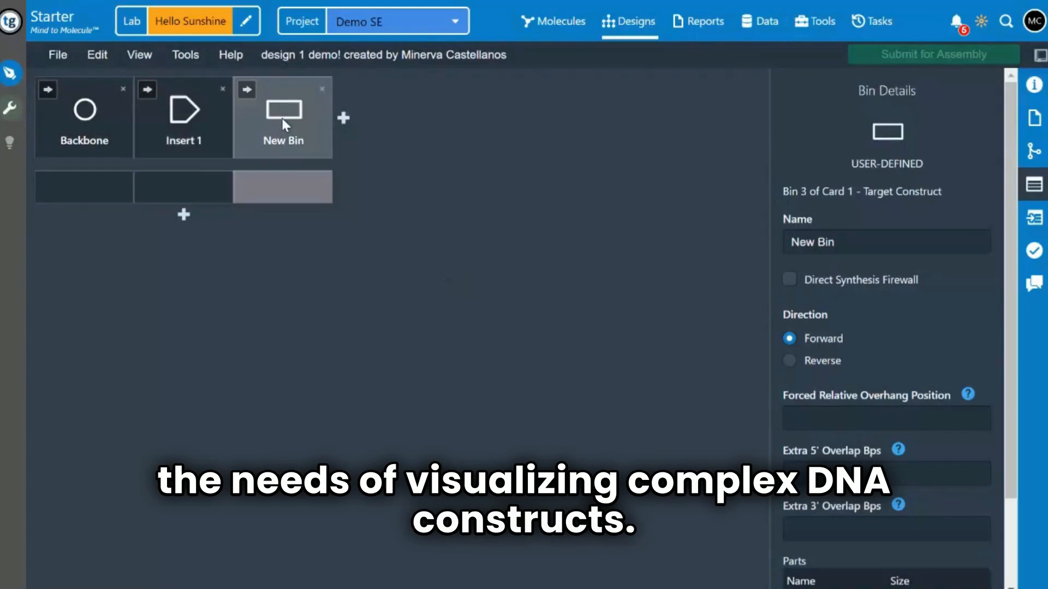
{"action": "left_click", "coordinate": [885, 140]}
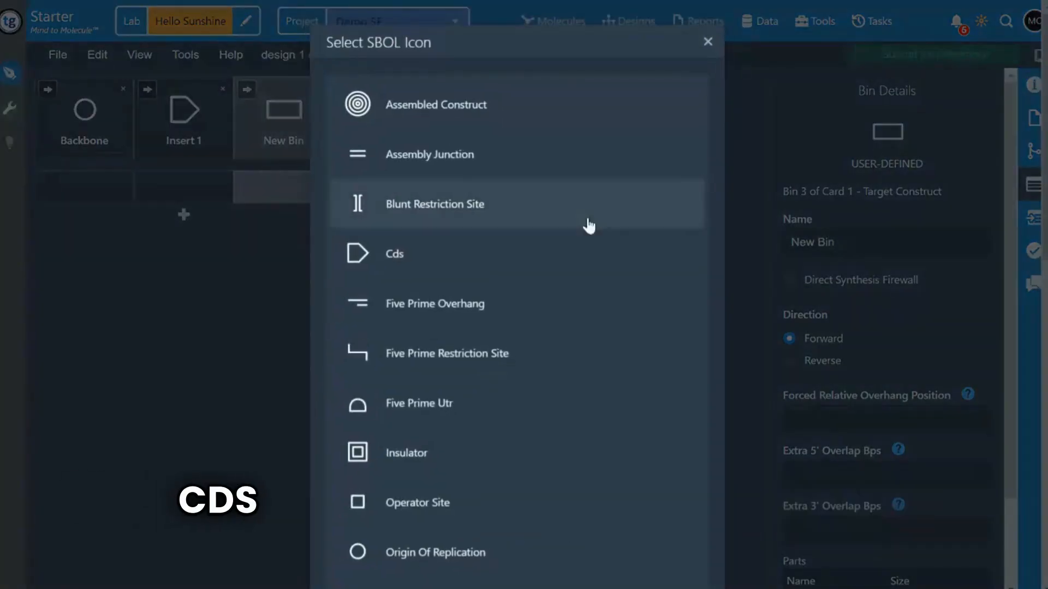
{"action": "scroll", "coordinate": [536, 271], "scroll_direction": "down", "scroll_amount": 15}
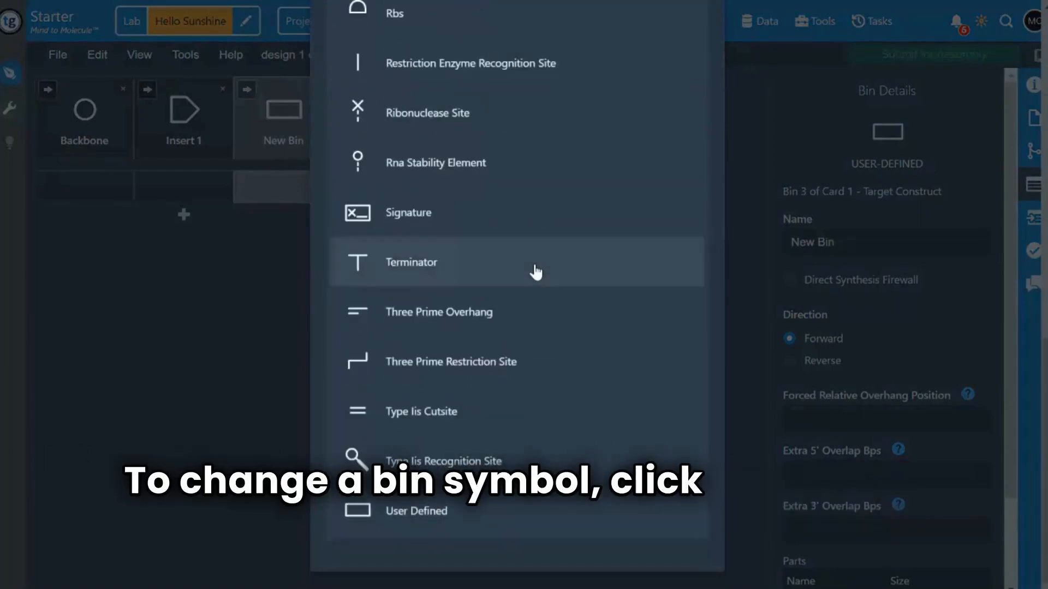
{"action": "left_click", "coordinate": [535, 271]}
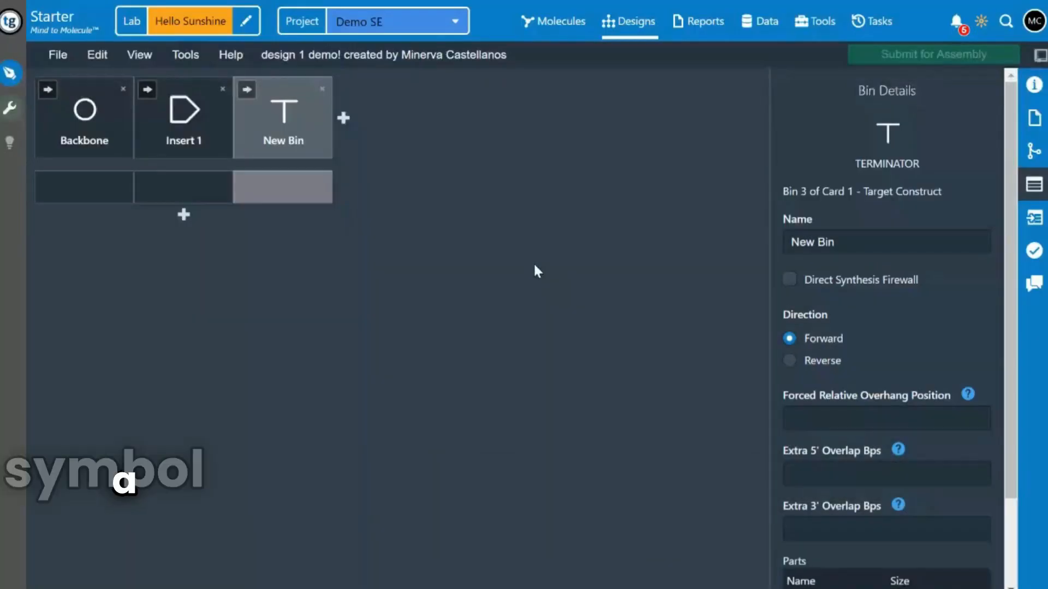
Fill the Backbone column with the six plasmid parts from pSEVAT1Z1A through pSEVAD7Z1A
{"action": "double_click", "coordinate": [78, 178]}
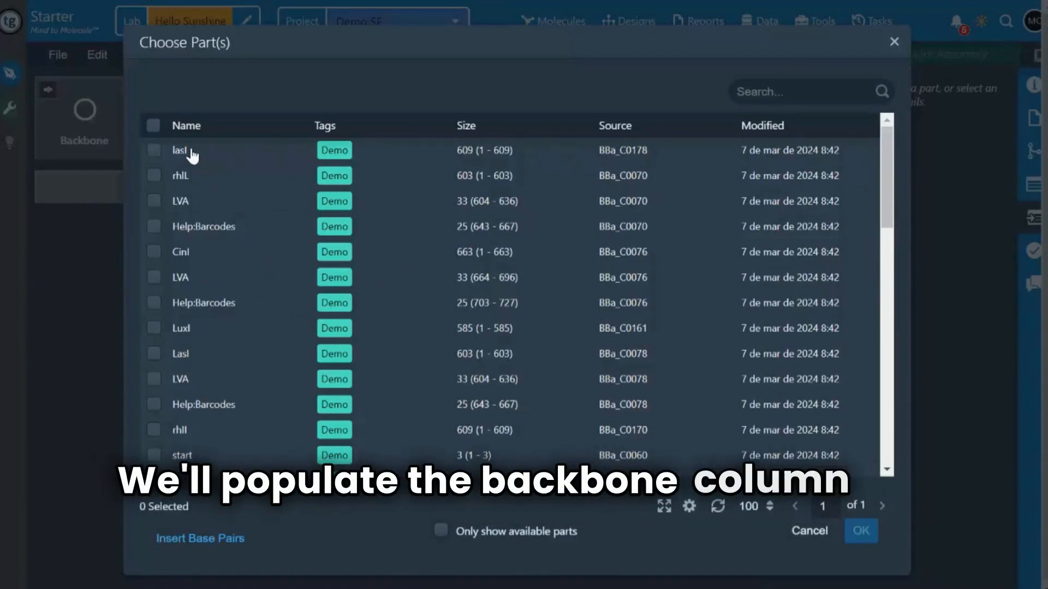
{"action": "scroll", "coordinate": [295, 270], "scroll_direction": "down", "scroll_amount": 10}
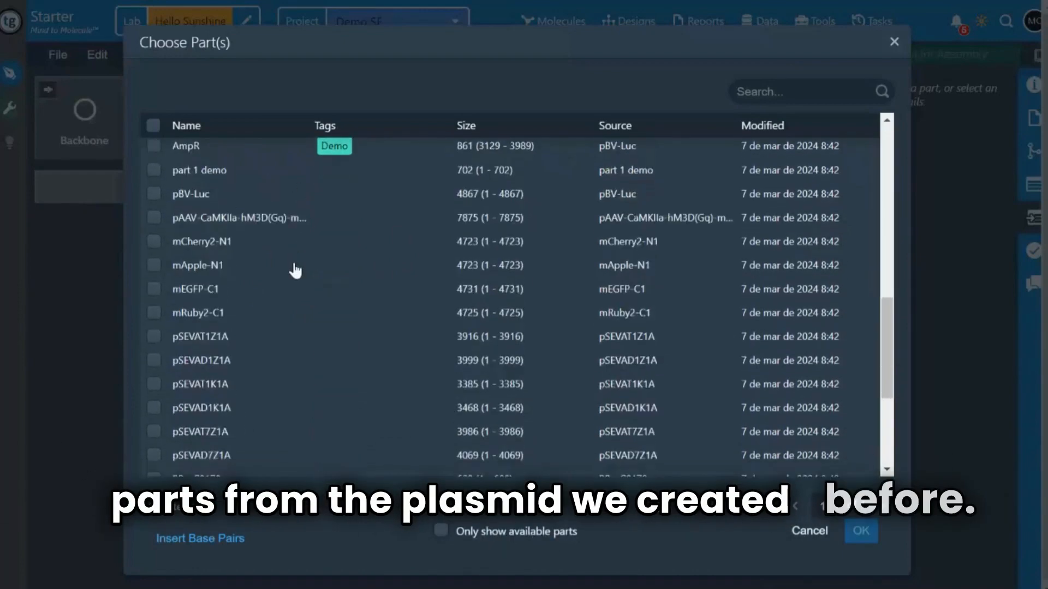
{"action": "scroll", "coordinate": [295, 270], "scroll_direction": "down", "scroll_amount": 3}
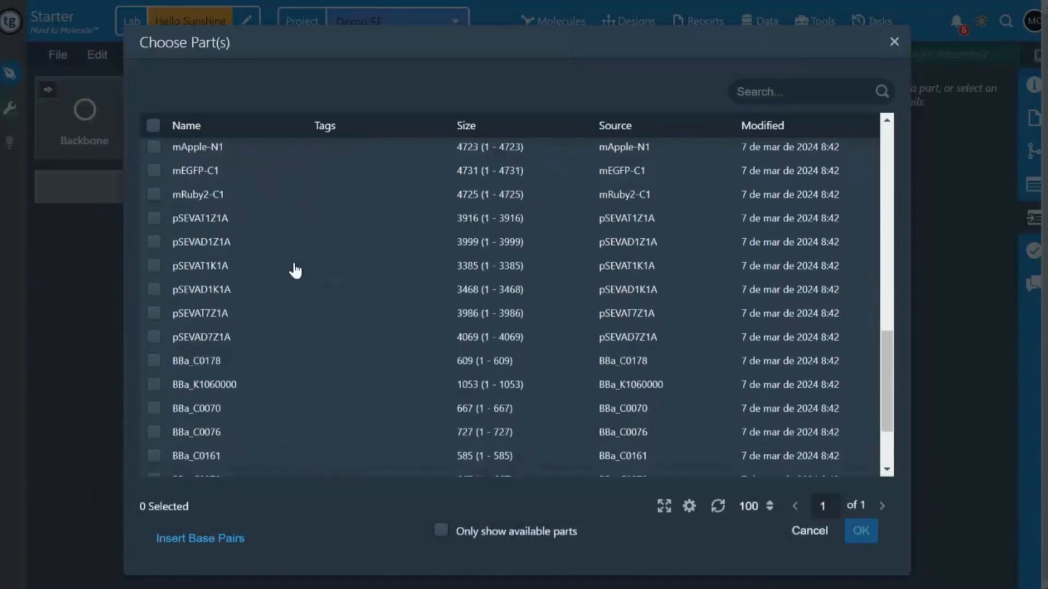
{"action": "left_click", "coordinate": [154, 219]}
{"action": "left_click", "coordinate": [154, 337], "text": "shift"}
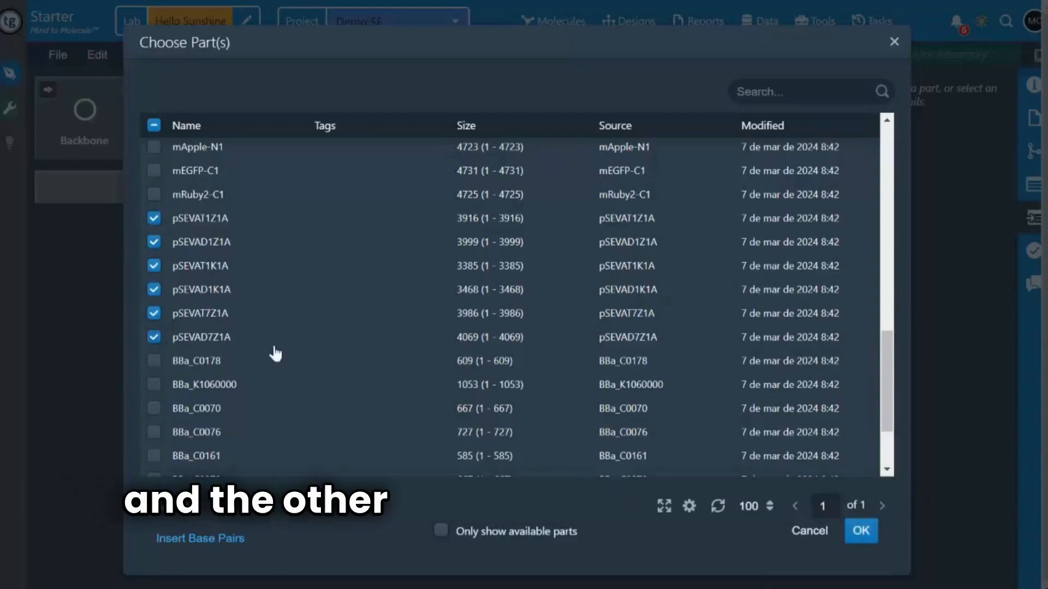
{"action": "left_click", "coordinate": [861, 531]}
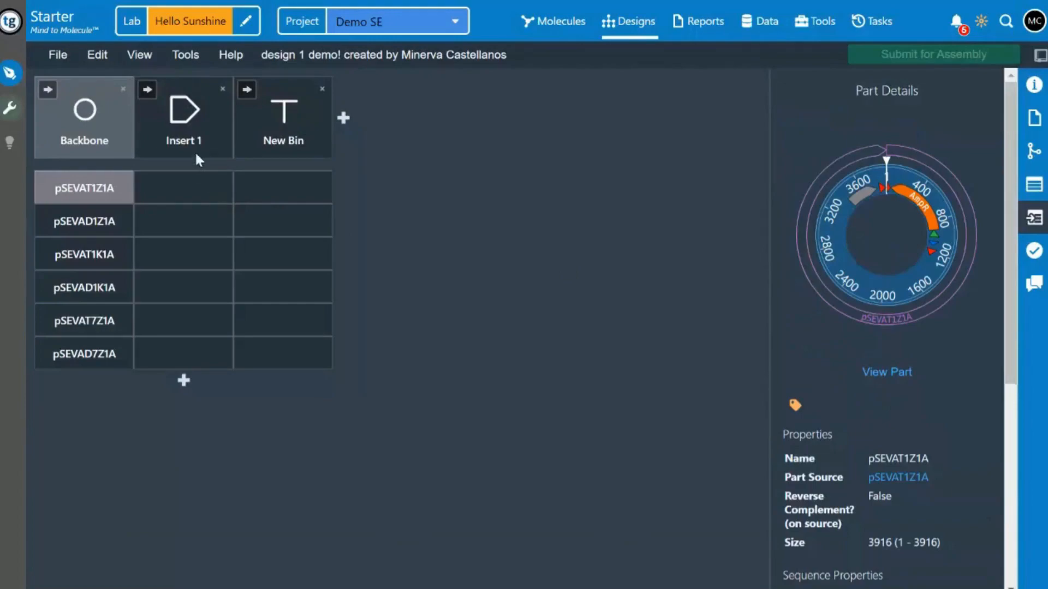
Fill the Insert 1 column with the ten coding sequence parts from BBa_C0178 through BBa_C0061
{"action": "double_click", "coordinate": [192, 184]}
{"action": "scroll", "coordinate": [272, 321], "scroll_direction": "down", "scroll_amount": 3}
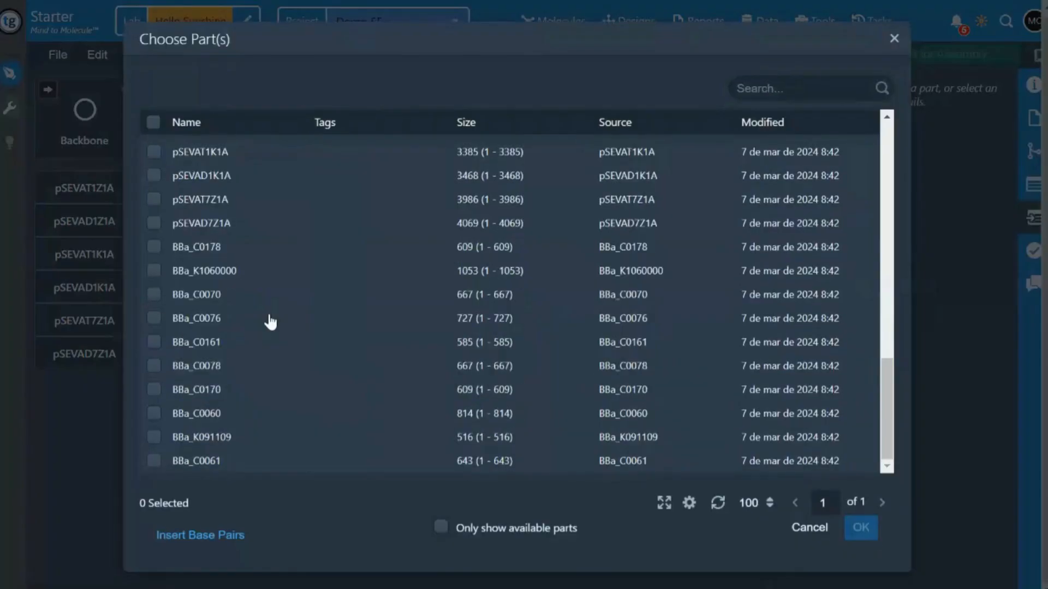
{"action": "left_click", "coordinate": [154, 461]}
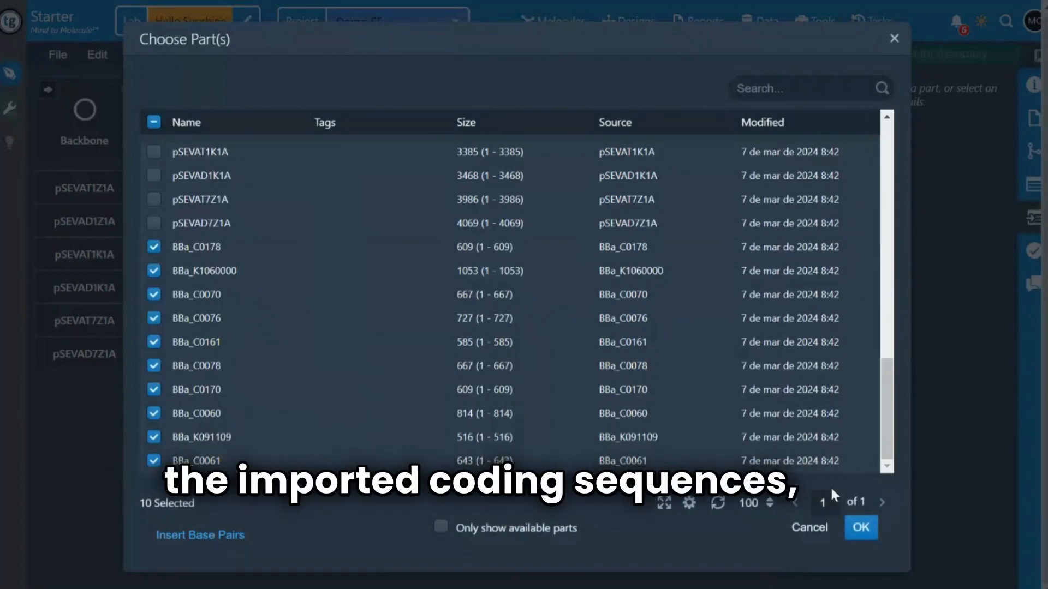
{"action": "left_click", "coordinate": [861, 528]}
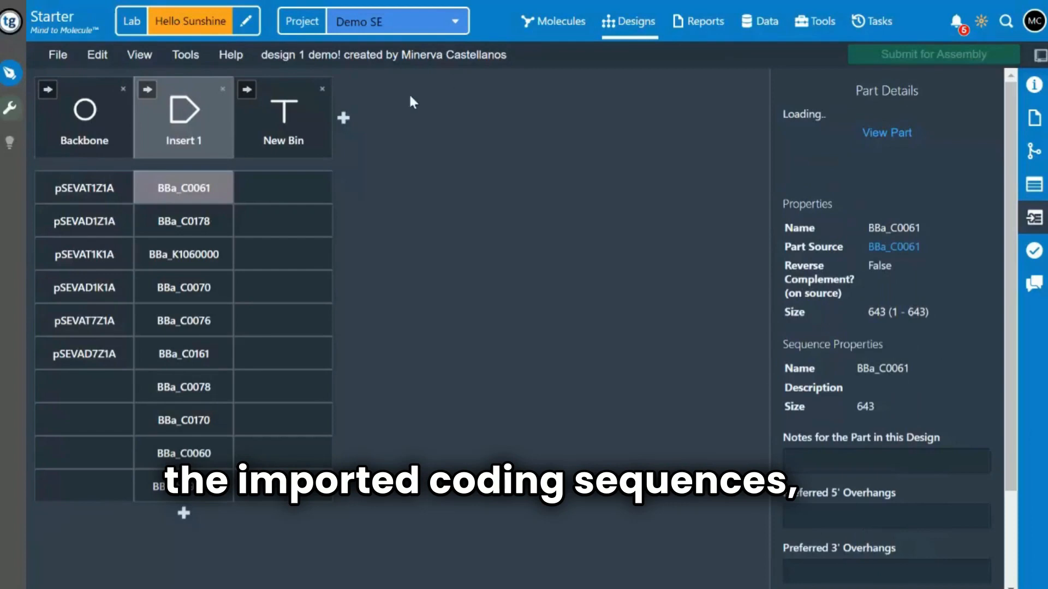
Fill the first two cells of the terminator bin with the parts LVA and rhlL
{"action": "double_click", "coordinate": [284, 194]}
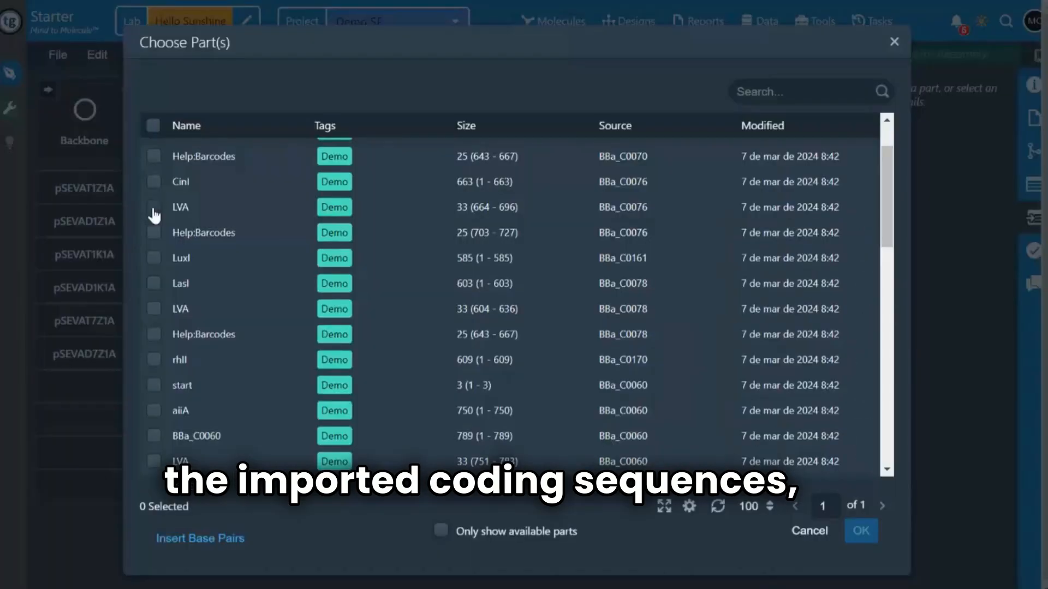
{"action": "left_click", "coordinate": [860, 533]}
{"action": "left_click", "coordinate": [301, 225]}
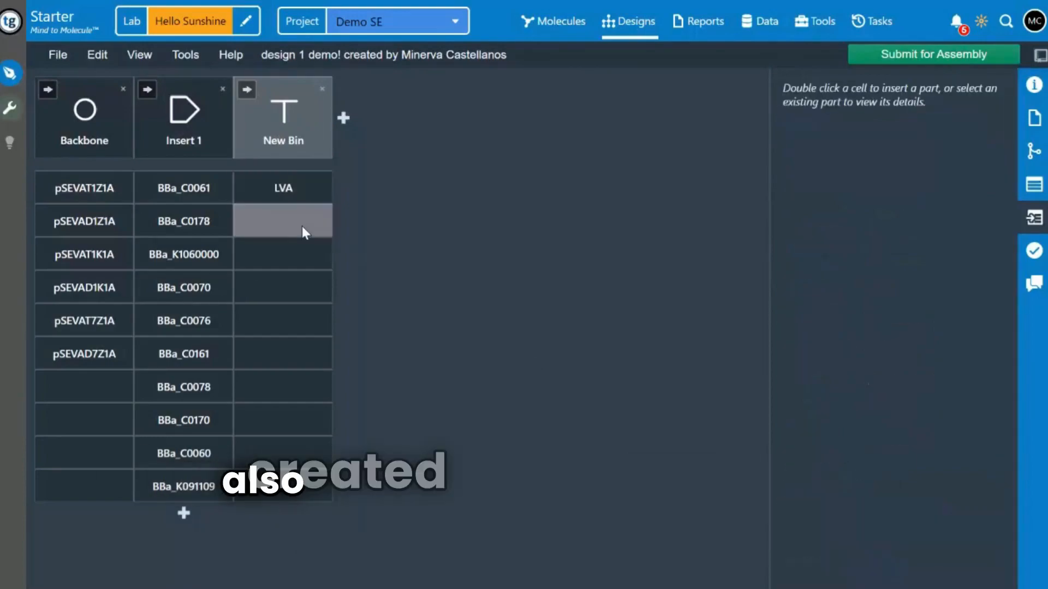
{"action": "double_click", "coordinate": [303, 226]}
{"action": "left_click", "coordinate": [159, 173]}
{"action": "left_click", "coordinate": [867, 532]}
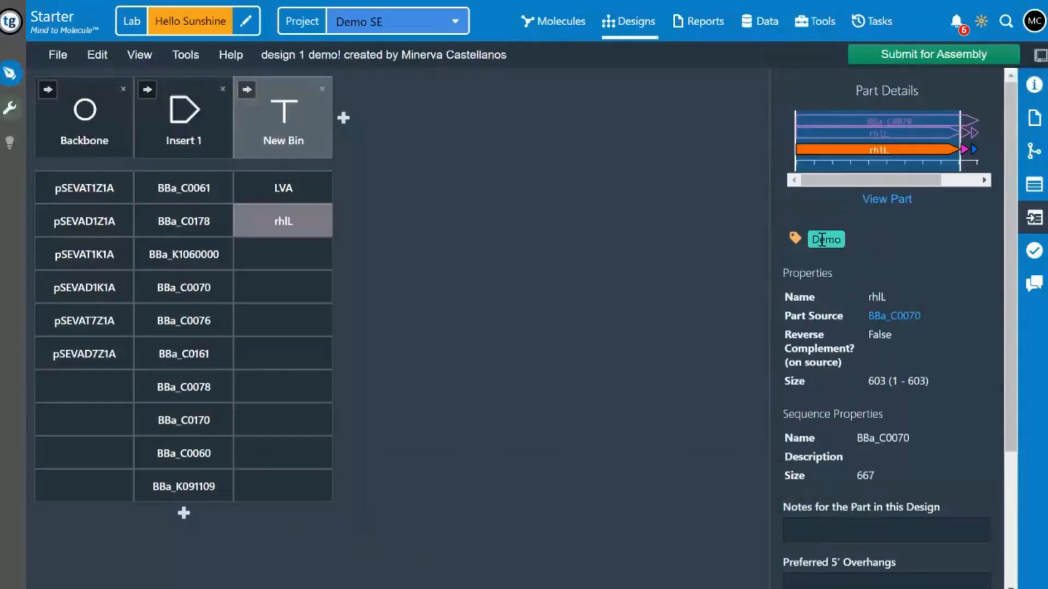
Set the design's assembly method to Gibson/SLIC/CPEC and open its assembly parameters
{"action": "left_click", "coordinate": [1035, 86]}
{"action": "mouse_move", "coordinate": [901, 113]}
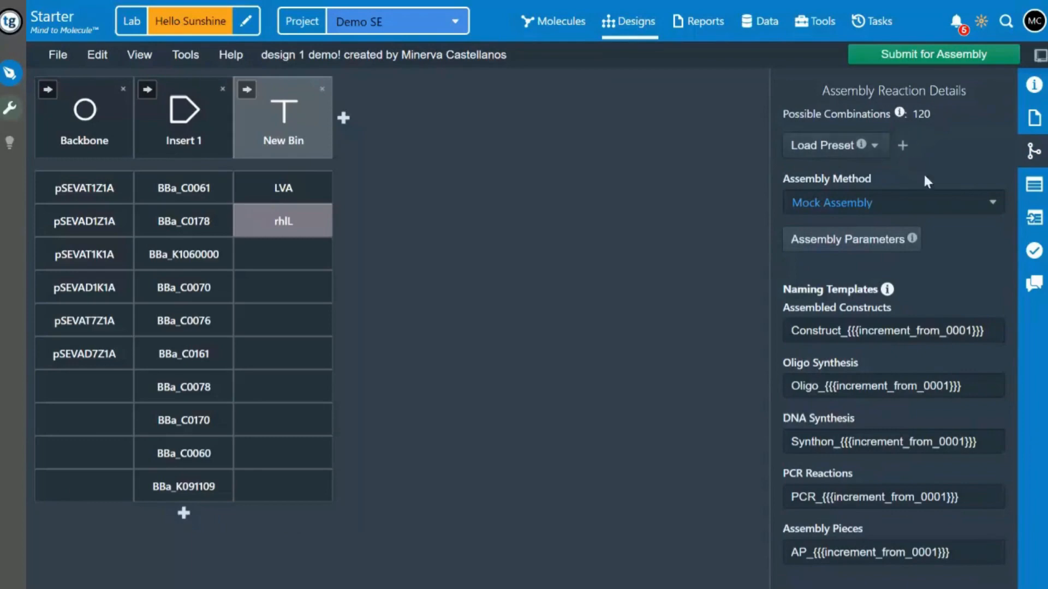
{"action": "left_click", "coordinate": [933, 199]}
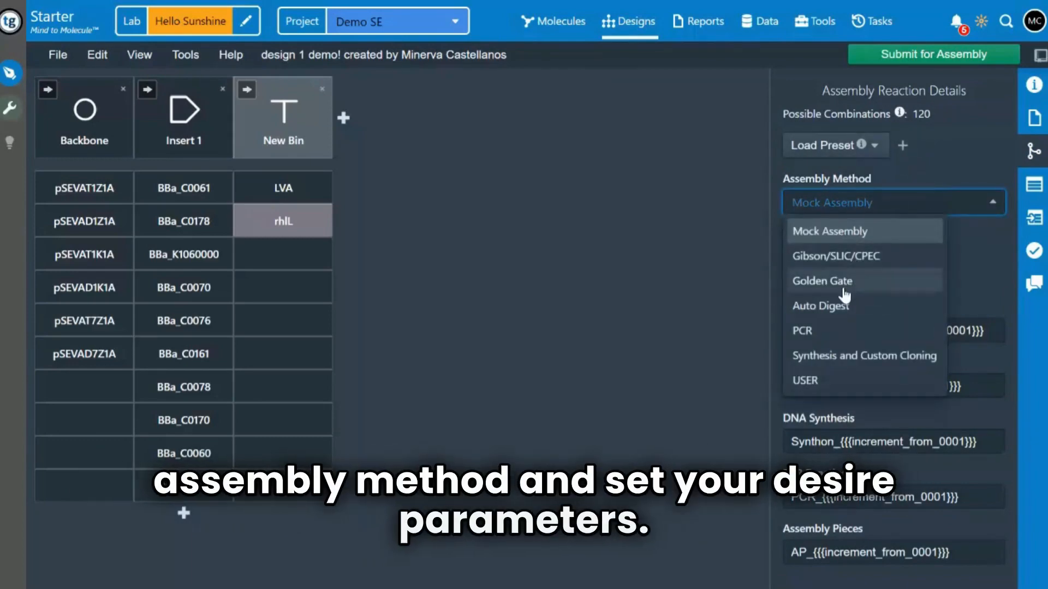
{"action": "left_click", "coordinate": [874, 255]}
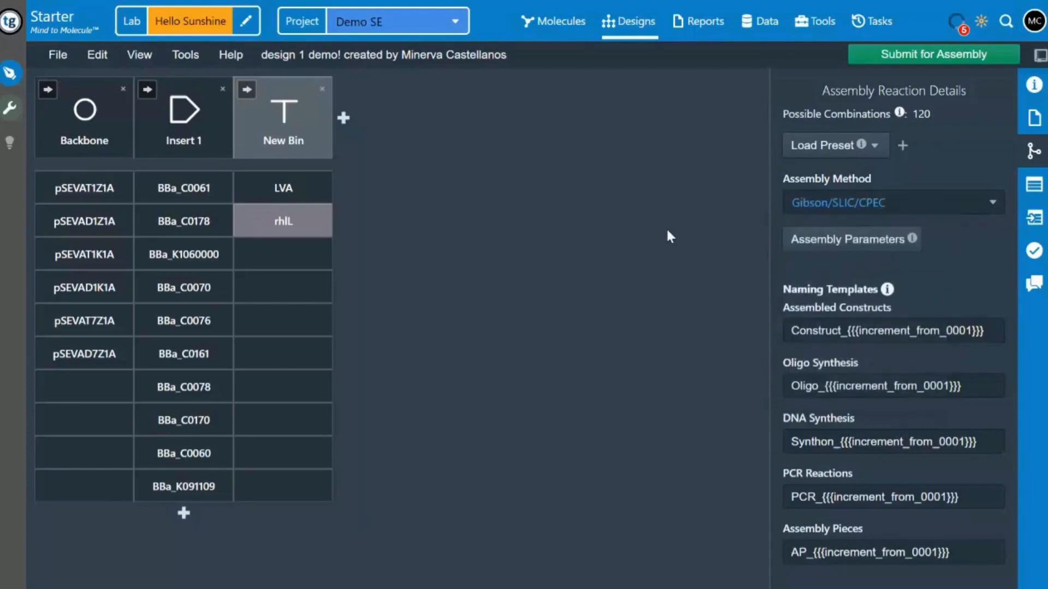
{"action": "left_click", "coordinate": [884, 246]}
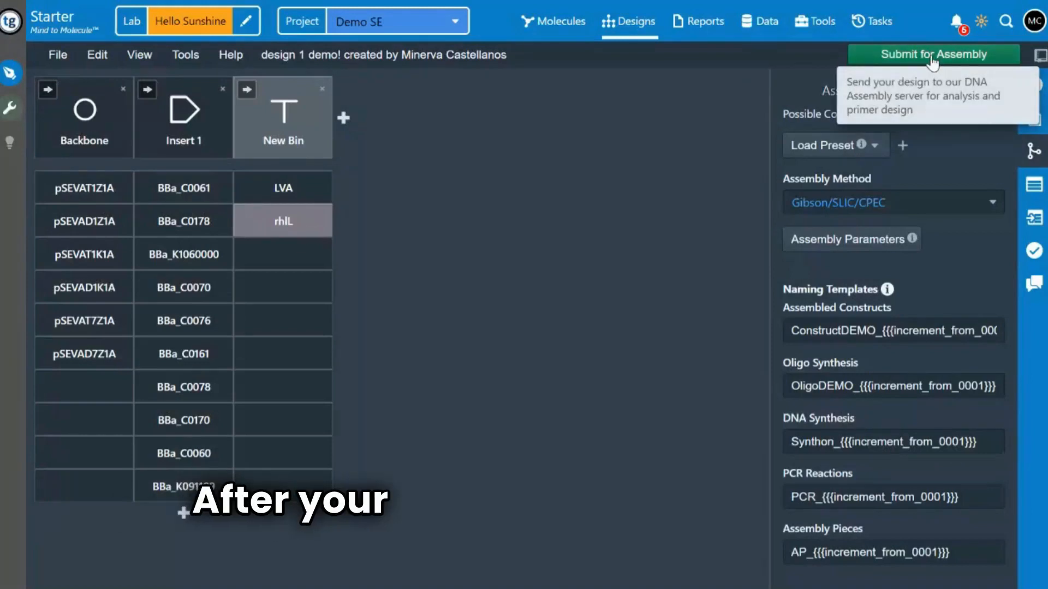
Submit the design for assembly and open the SLIC/Gibson/CPEC assembly report of design 1 demo!
{"action": "left_click", "coordinate": [930, 57]}
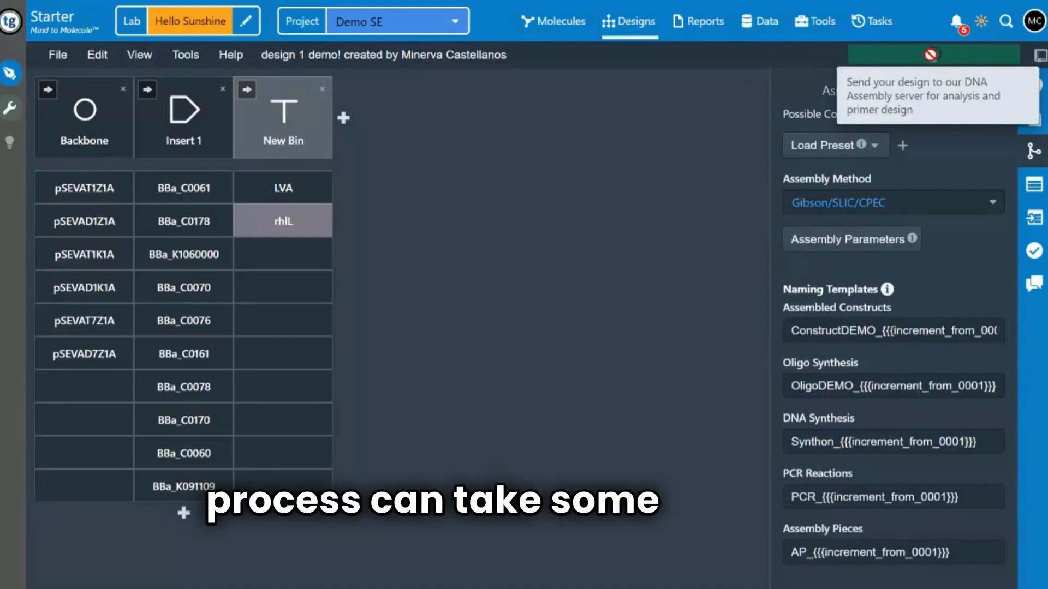
{"action": "left_click", "coordinate": [931, 55]}
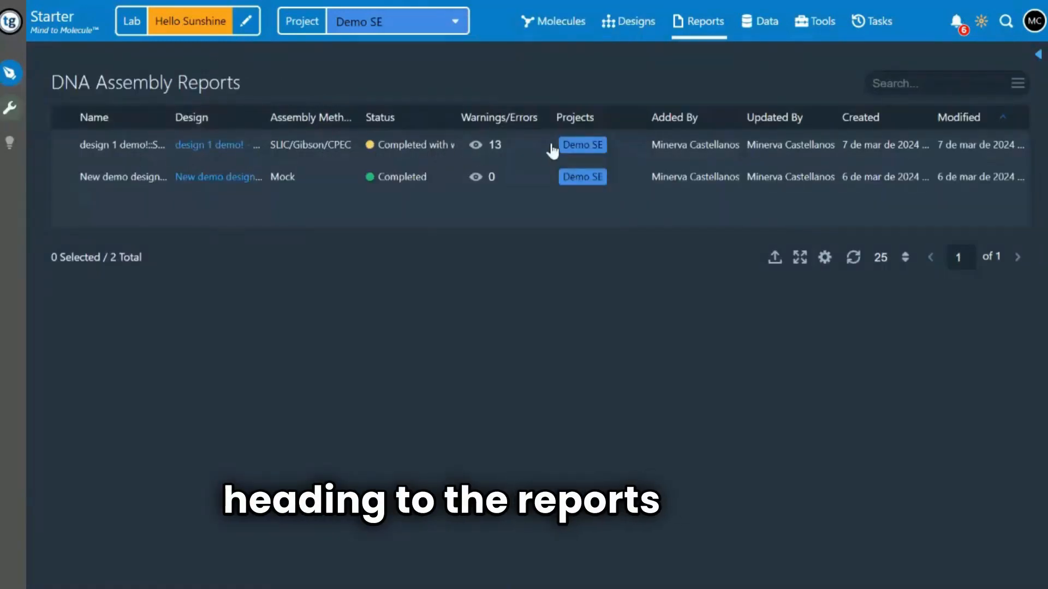
{"action": "left_click", "coordinate": [141, 148]}
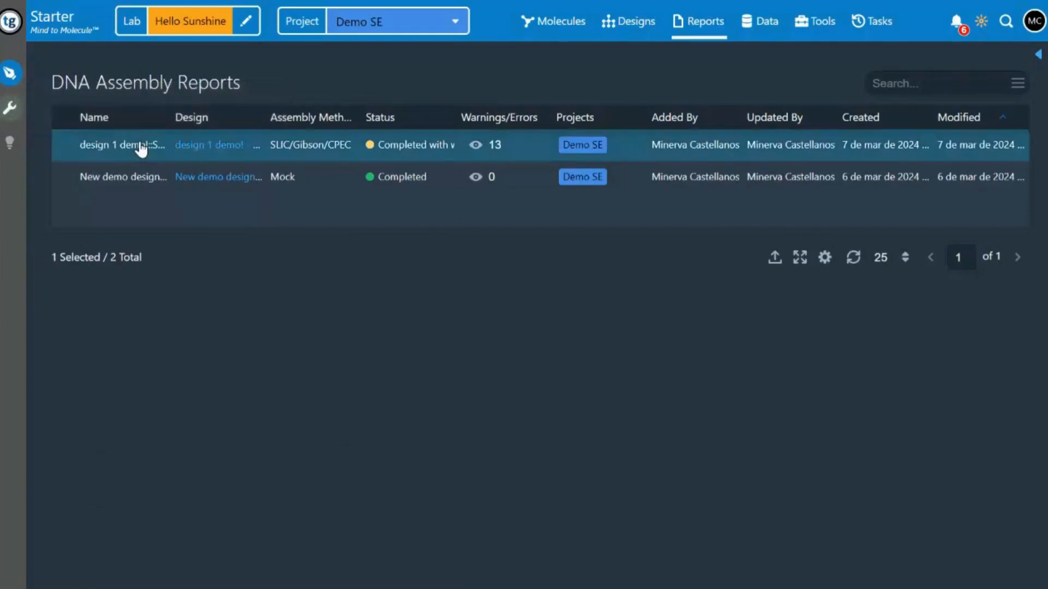
{"action": "double_click", "coordinate": [141, 148]}
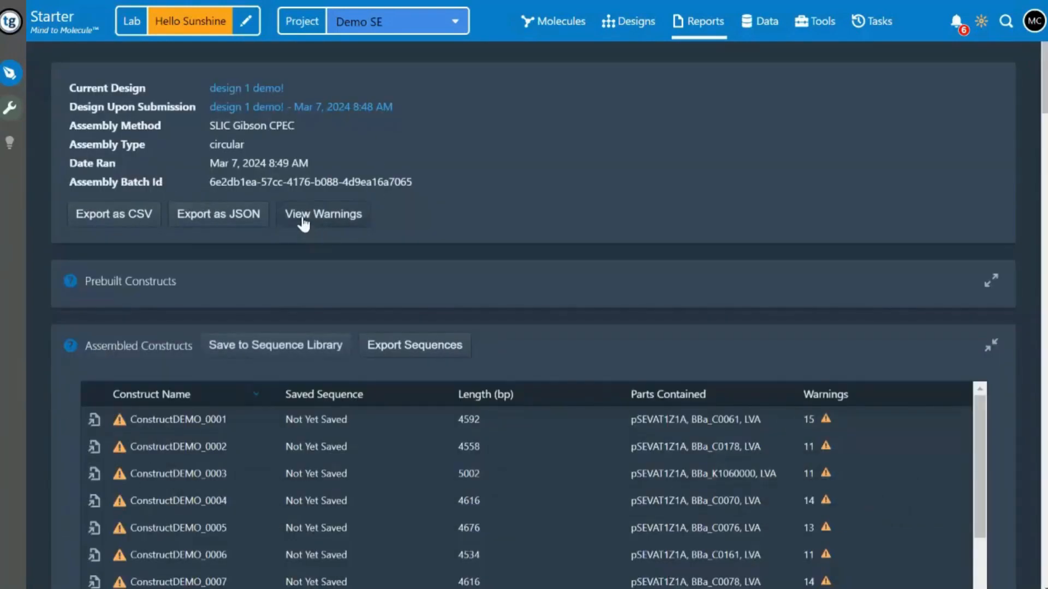
Review the report's high, medium and low priority warnings
{"action": "left_click", "coordinate": [321, 215]}
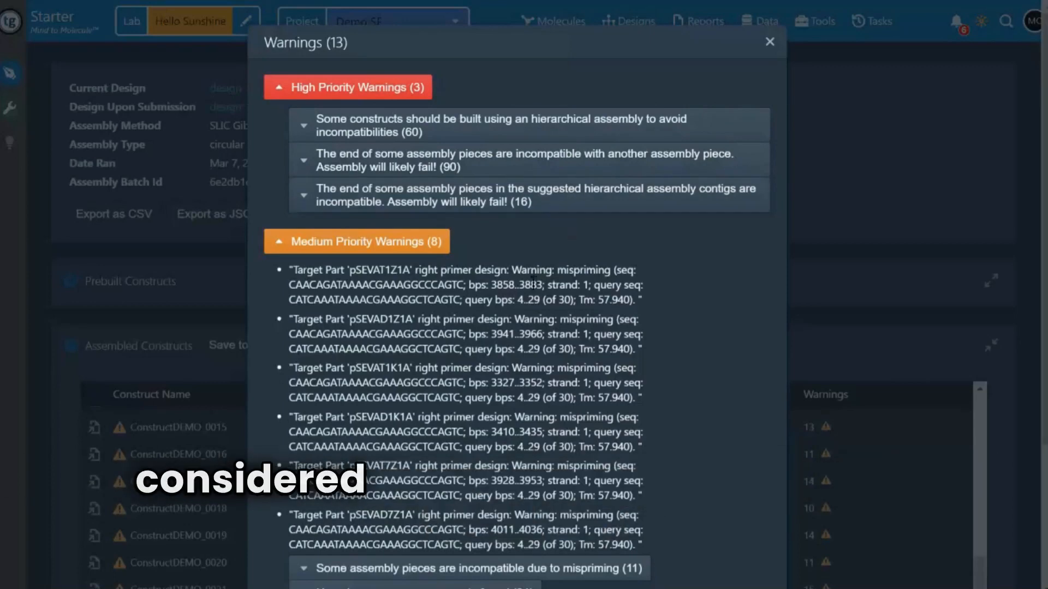
{"action": "scroll", "coordinate": [441, 267], "scroll_direction": "down", "scroll_amount": 3}
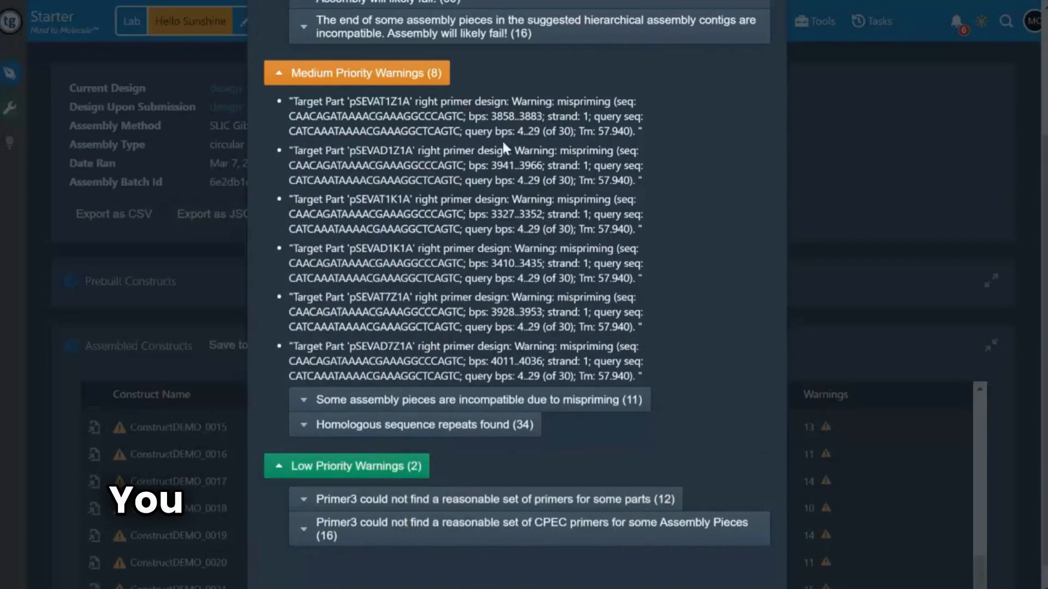
{"action": "scroll", "coordinate": [472, 194], "scroll_direction": "down", "scroll_amount": 1}
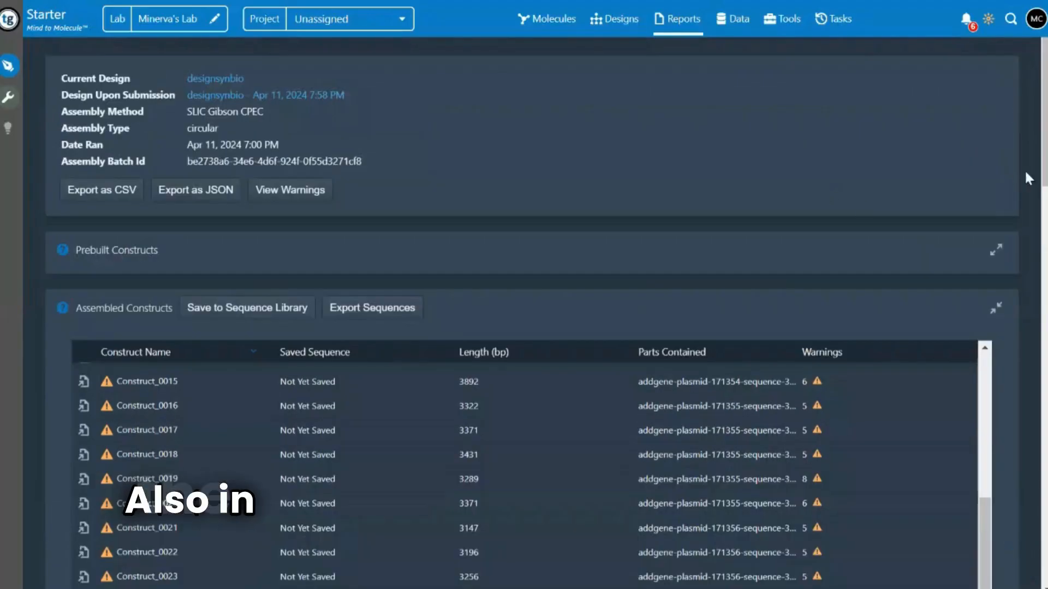
Examine the assembled constructs, PCRs and assemblies tables in the designsynbio assembly report
{"action": "scroll", "coordinate": [928, 197], "scroll_direction": "down", "scroll_amount": 5}
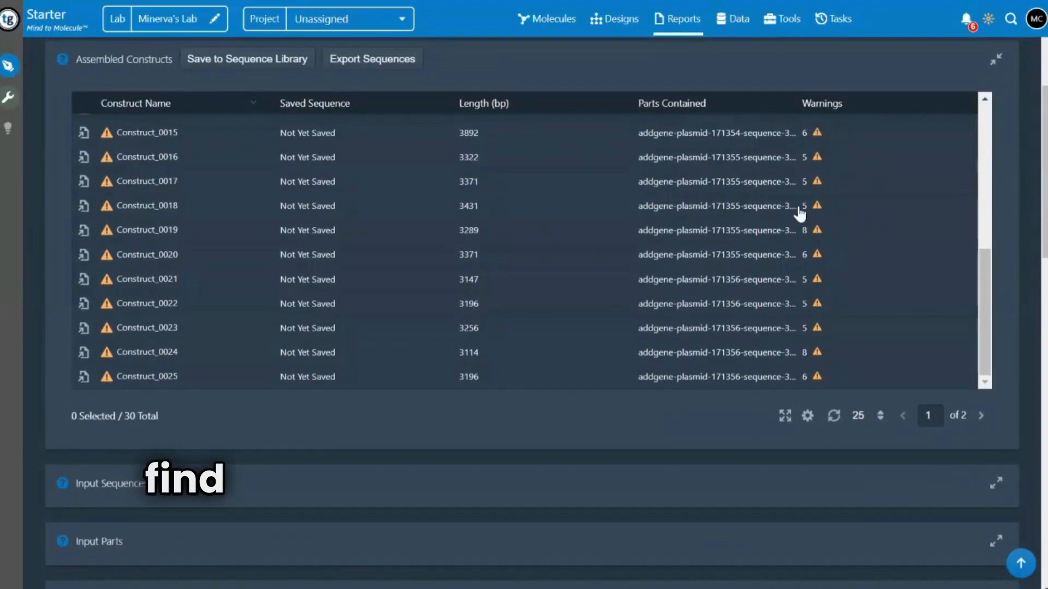
{"action": "scroll", "coordinate": [176, 141], "scroll_direction": "down", "scroll_amount": 2}
{"action": "scroll", "coordinate": [235, 181], "scroll_direction": "up", "scroll_amount": 6}
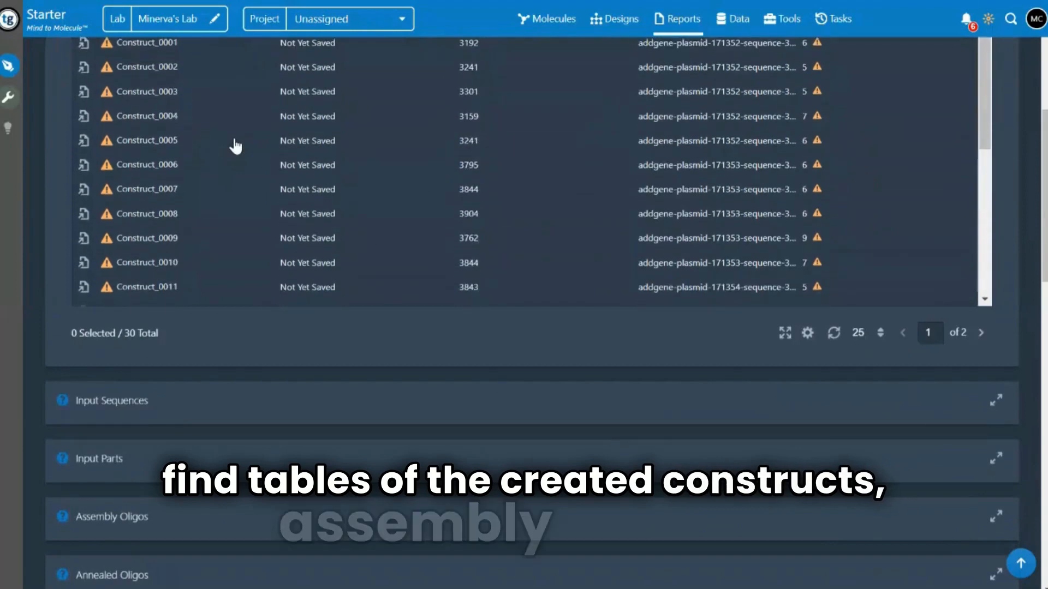
{"action": "scroll", "coordinate": [235, 147], "scroll_direction": "down", "scroll_amount": 6}
{"action": "scroll", "coordinate": [274, 269], "scroll_direction": "down", "scroll_amount": 12}
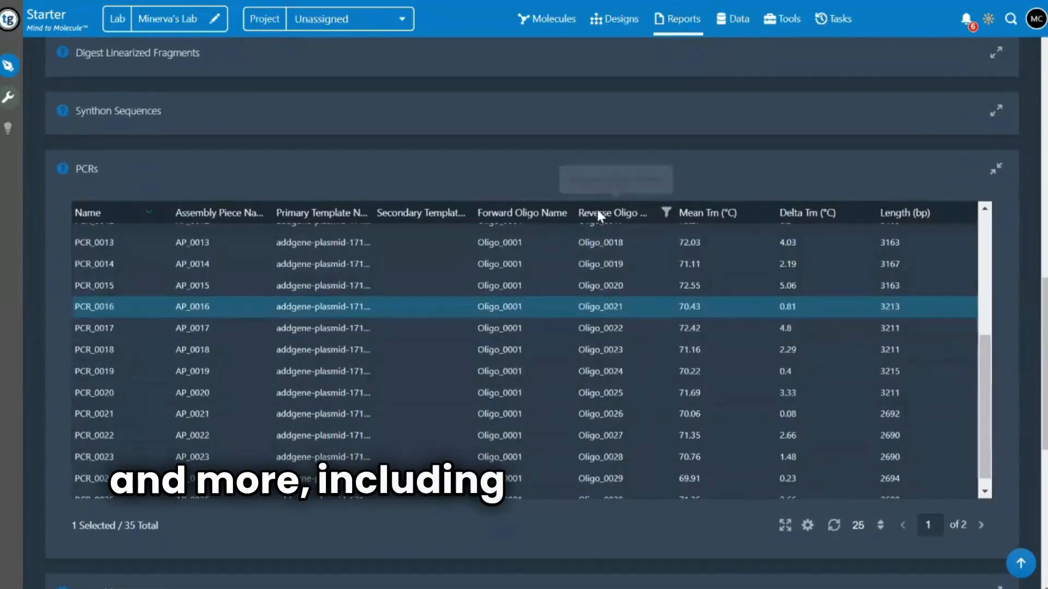
{"action": "scroll", "coordinate": [383, 164], "scroll_direction": "down", "scroll_amount": 2}
{"action": "scroll", "coordinate": [154, 203], "scroll_direction": "up", "scroll_amount": 2}
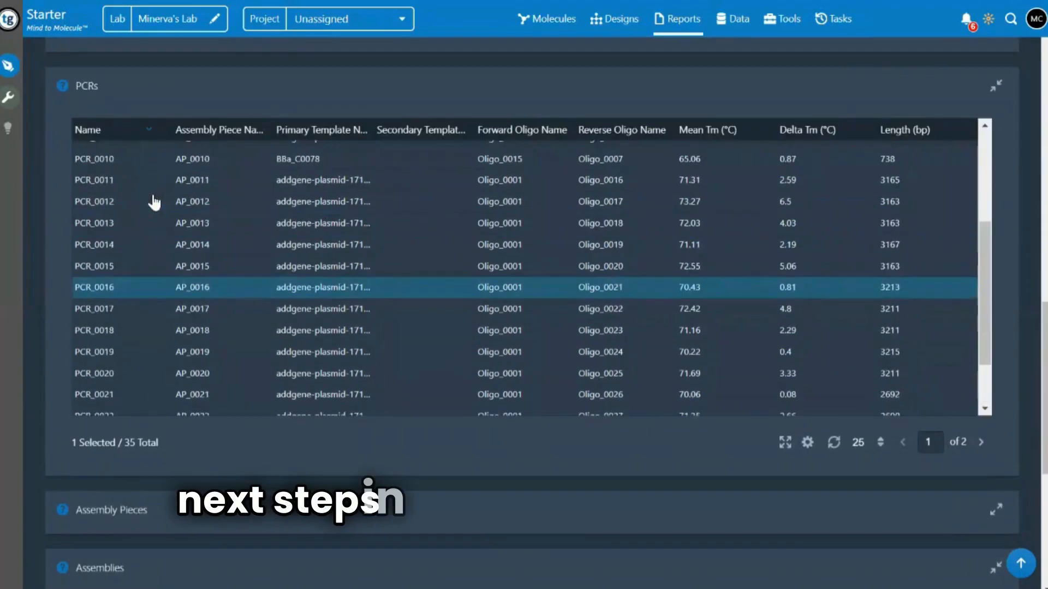
{"action": "scroll", "coordinate": [153, 200], "scroll_direction": "up", "scroll_amount": 6}
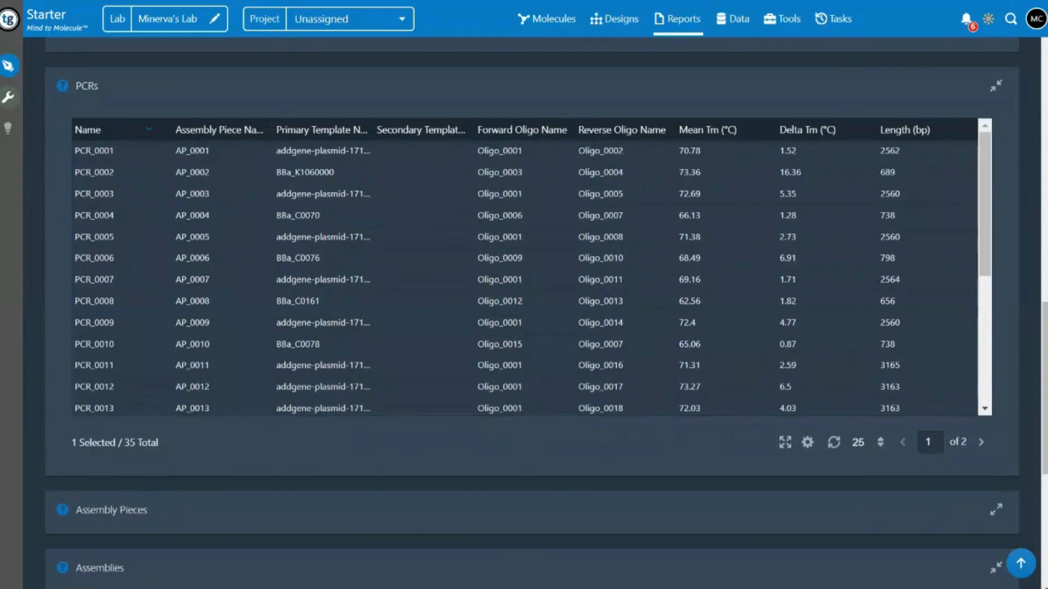
{"action": "scroll", "coordinate": [1018, 257], "scroll_direction": "down", "scroll_amount": 7}
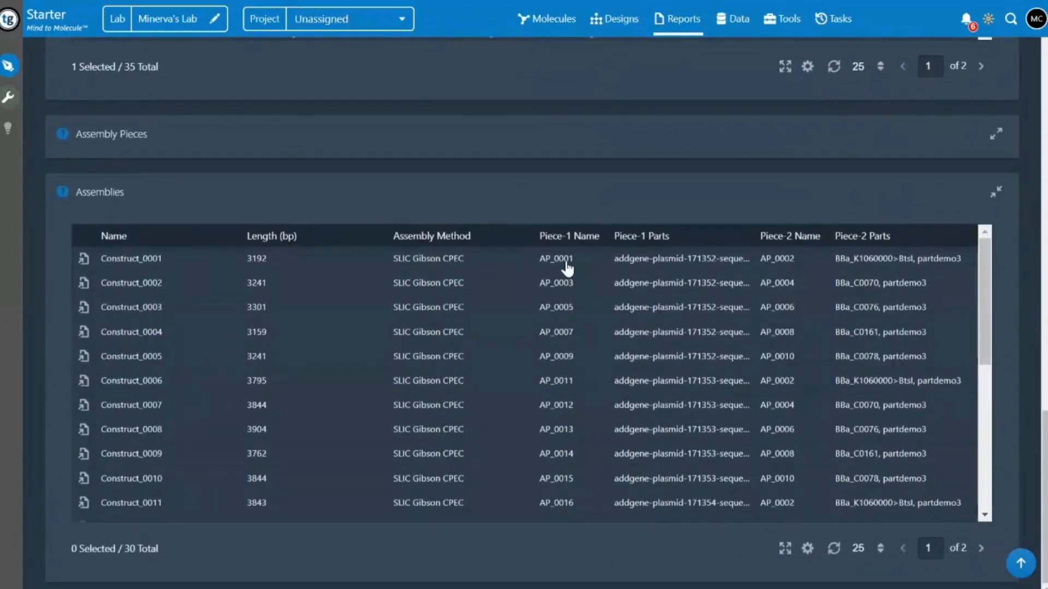